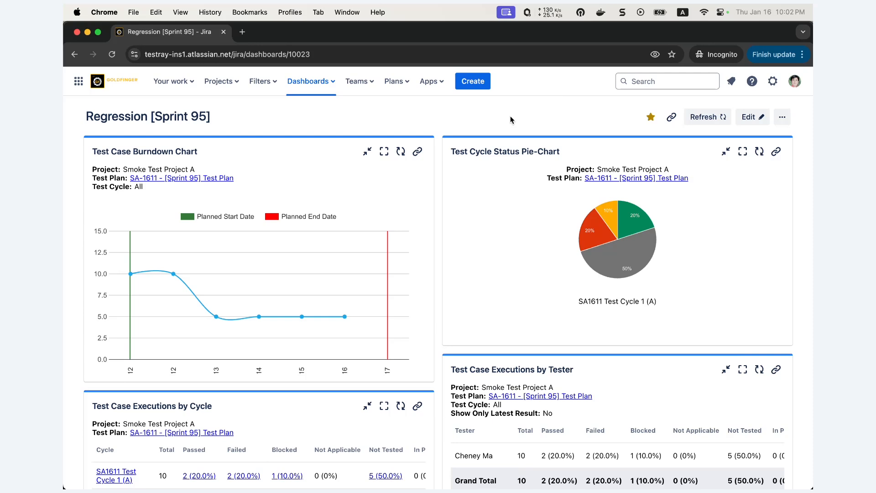
# Step: Open the Flight Reservation System test suite from the tests of the TestRay Demo project
pyautogui.click(231, 88)
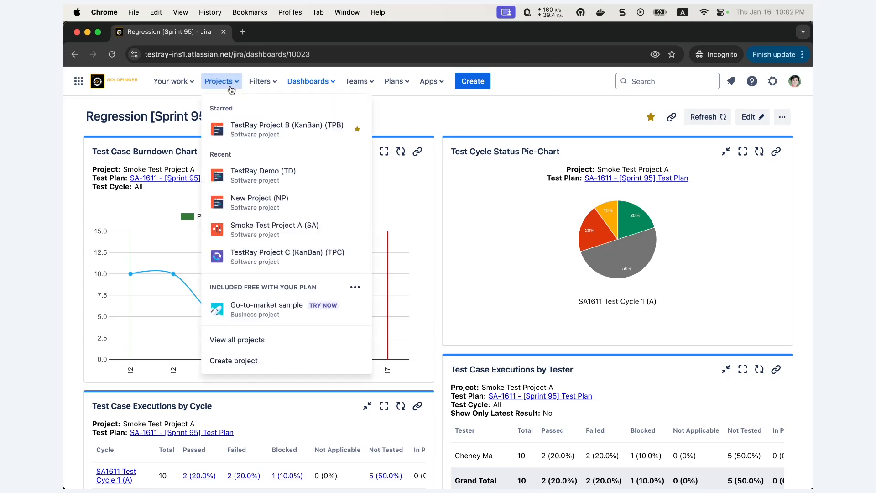
pyautogui.click(241, 176)
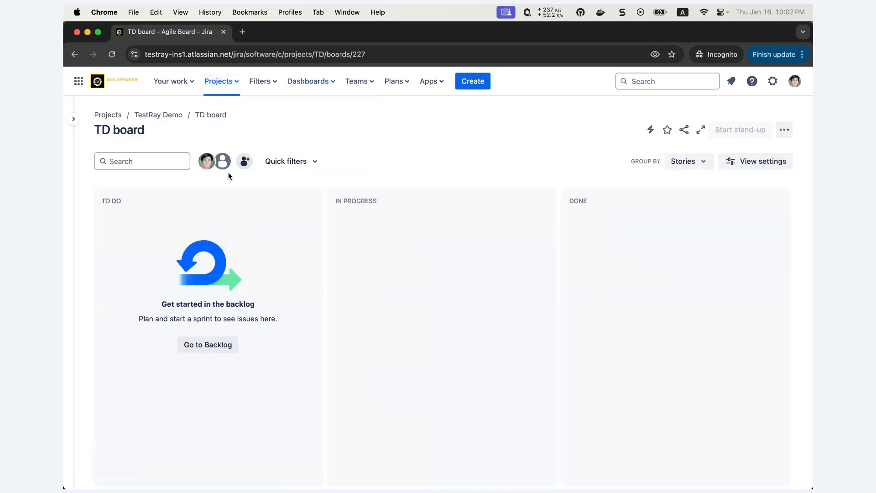
pyautogui.click(74, 120)
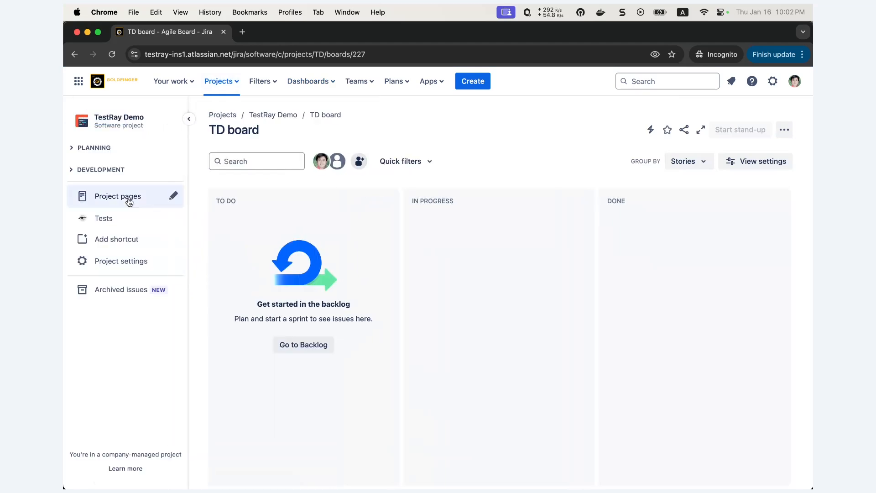
pyautogui.click(104, 219)
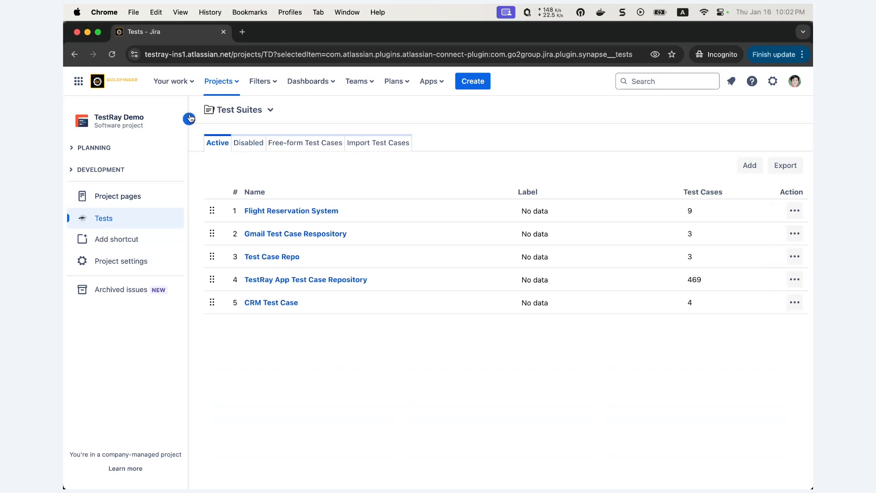
pyautogui.click(190, 119)
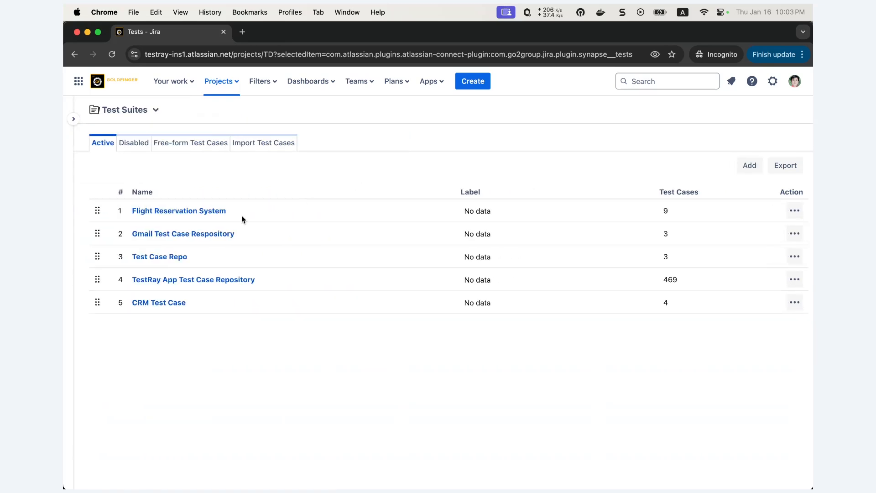
pyautogui.click(185, 212)
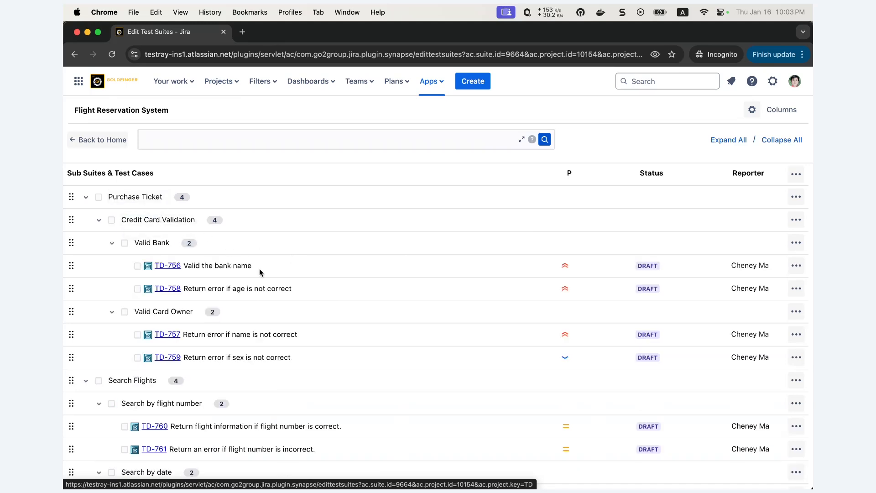
# Step: Move test case TD-757 into Valid Bank between TD-756 and TD-758, and TD-764 into Valid Card Owner below TD-759
pyautogui.scroll(-1, 255, 267)
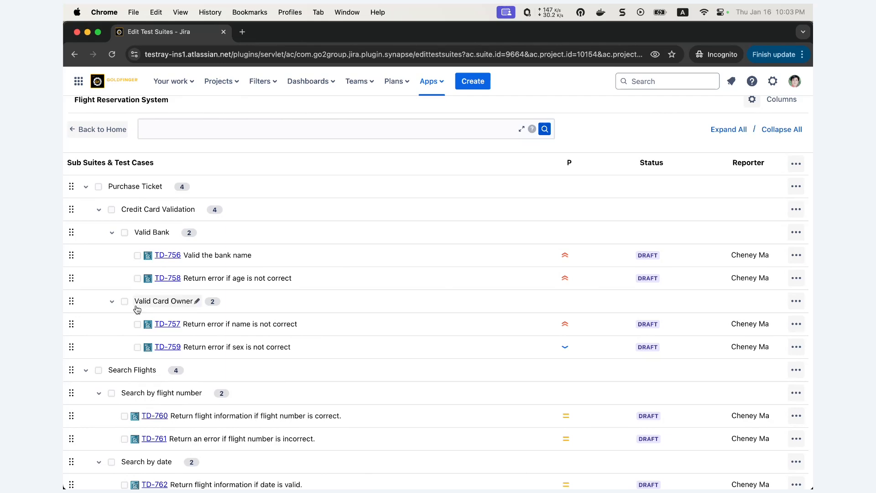
pyautogui.moveTo(73, 325); pyautogui.dragTo(87, 269)
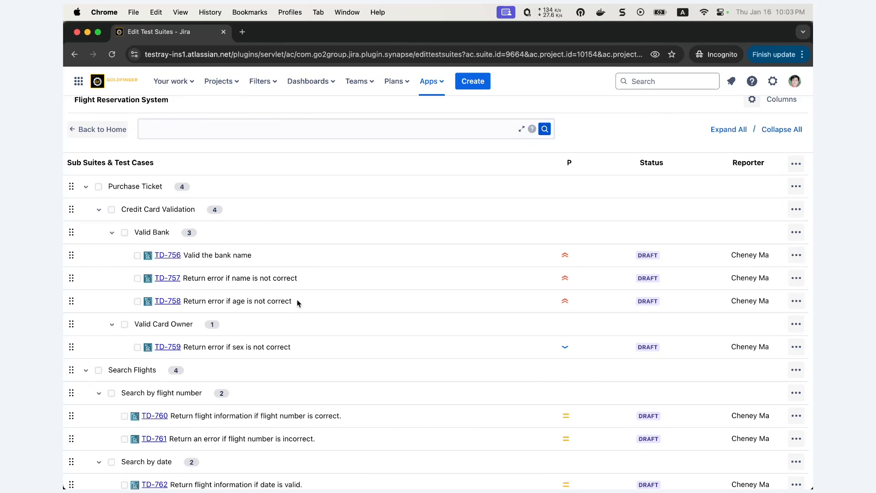
pyautogui.scroll(-3, 297, 303)
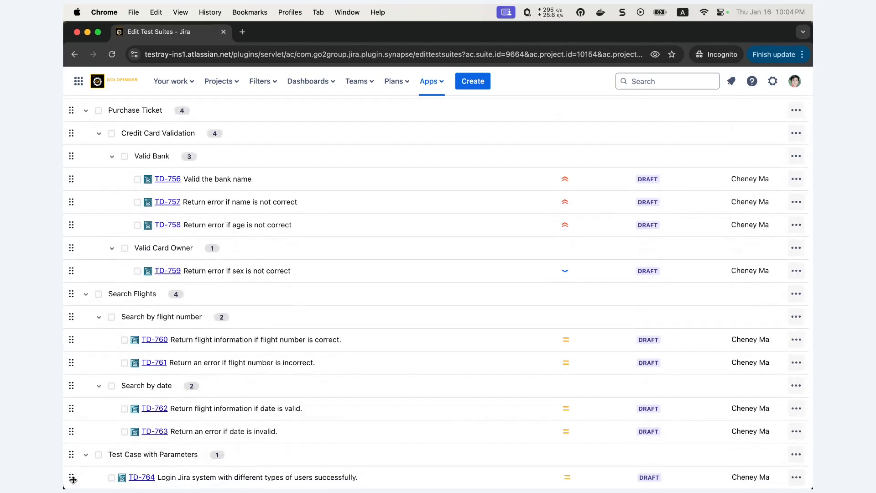
pyautogui.moveTo(73, 479); pyautogui.dragTo(94, 286)
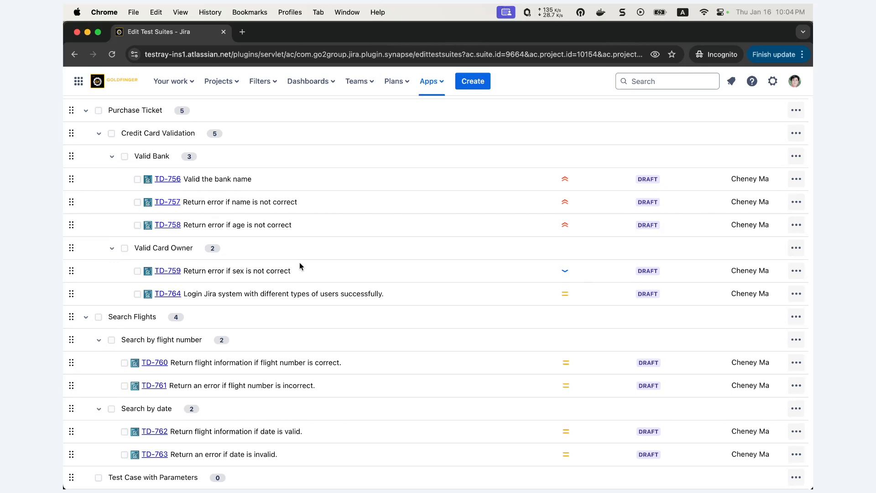
# Step: Copy test cases TD-761 and TD-763 into the Login sub suite of Test Case Repo in TestRay Demo
pyautogui.click(124, 386)
pyautogui.click(125, 455)
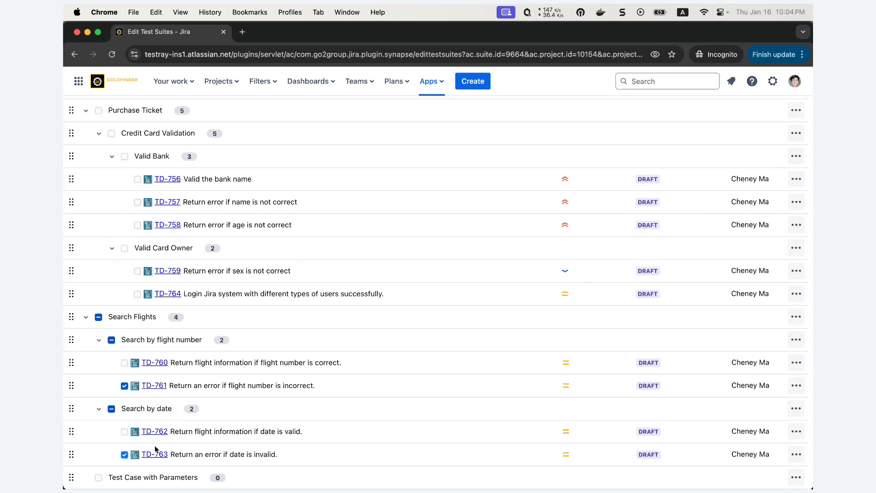
pyautogui.scroll(3, 373, 328)
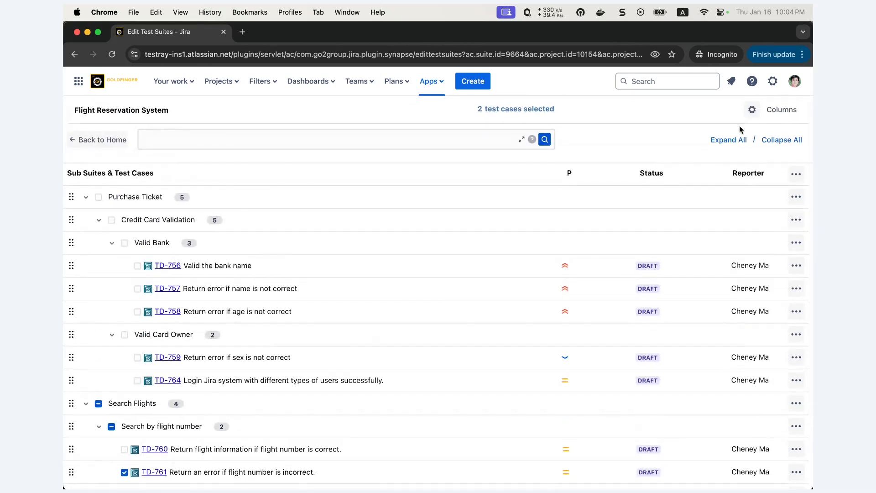
pyautogui.click(752, 111)
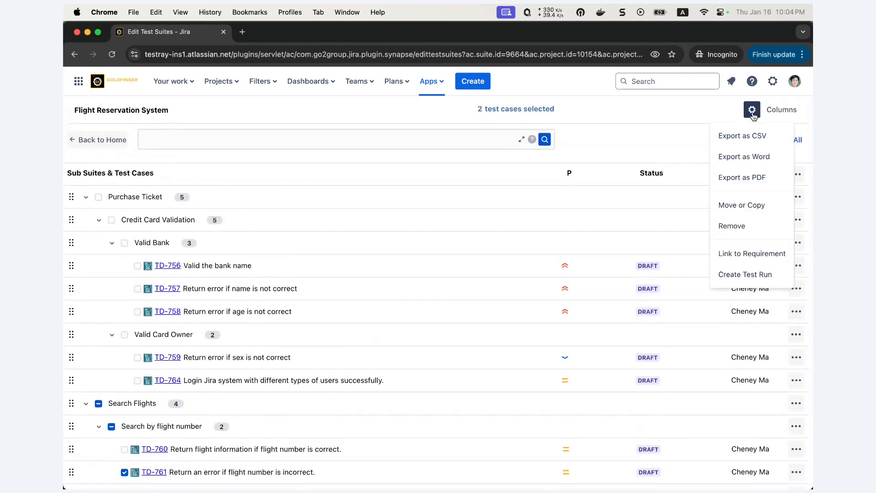
pyautogui.click(742, 206)
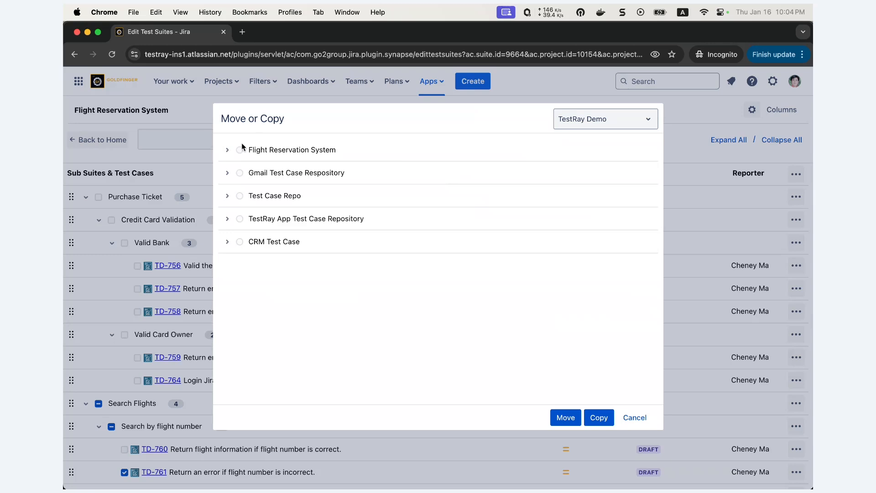
pyautogui.click(228, 149)
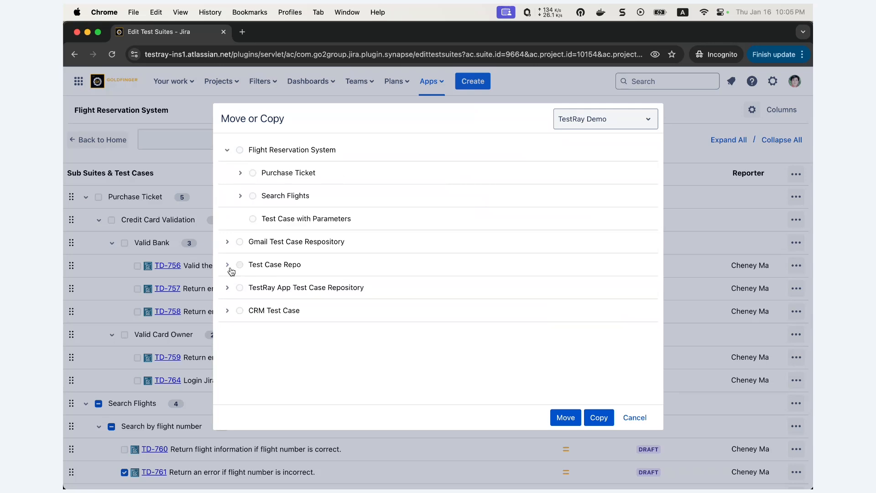
pyautogui.click(272, 266)
pyautogui.click(252, 287)
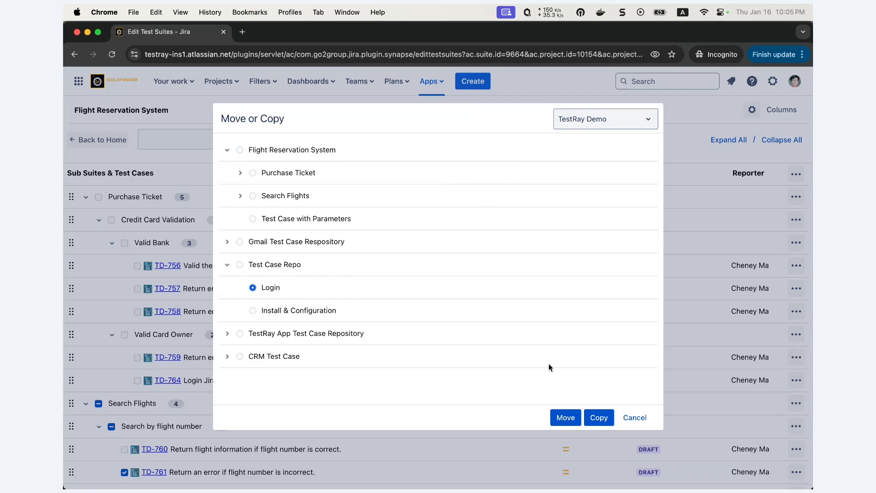
pyautogui.click(599, 418)
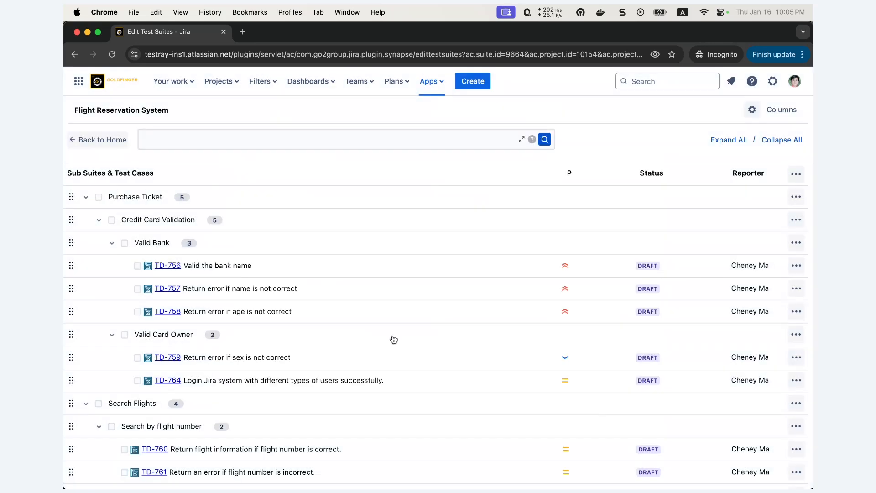
# Step: Remove test cases TD-761 and TD-763 from the Login sub suite of the Test Case Repo suite
pyautogui.click(114, 140)
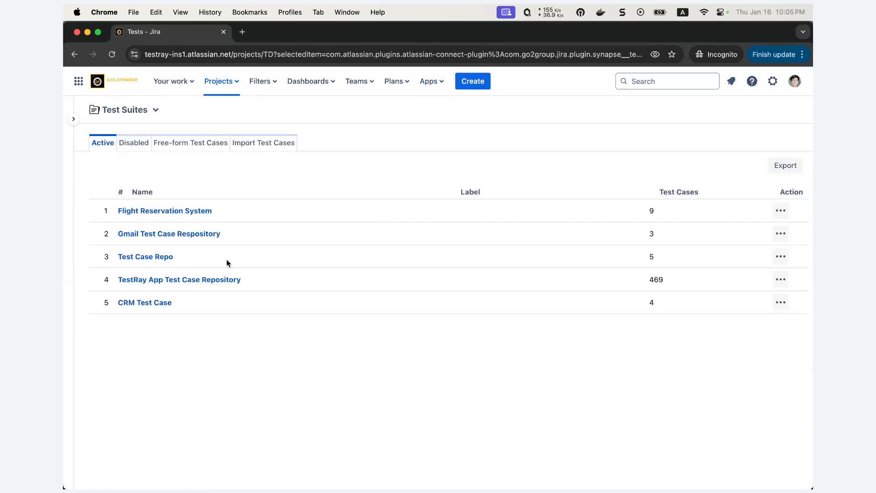
pyautogui.click(150, 256)
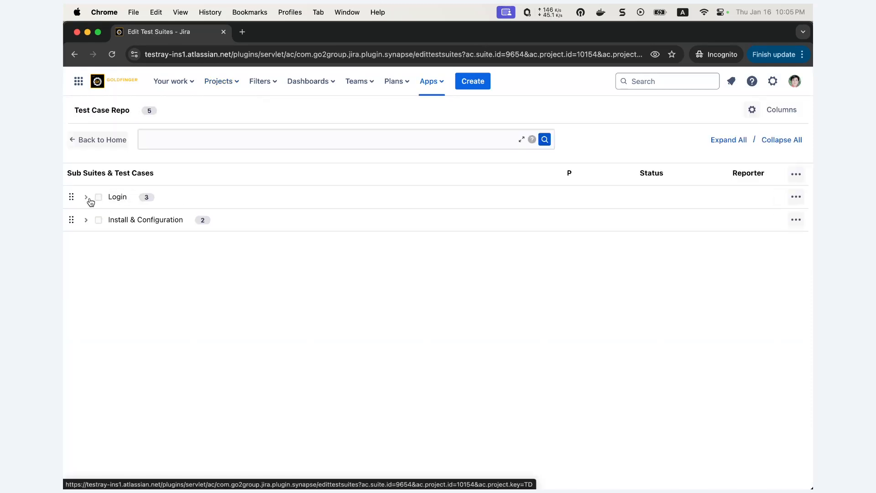
pyautogui.click(88, 198)
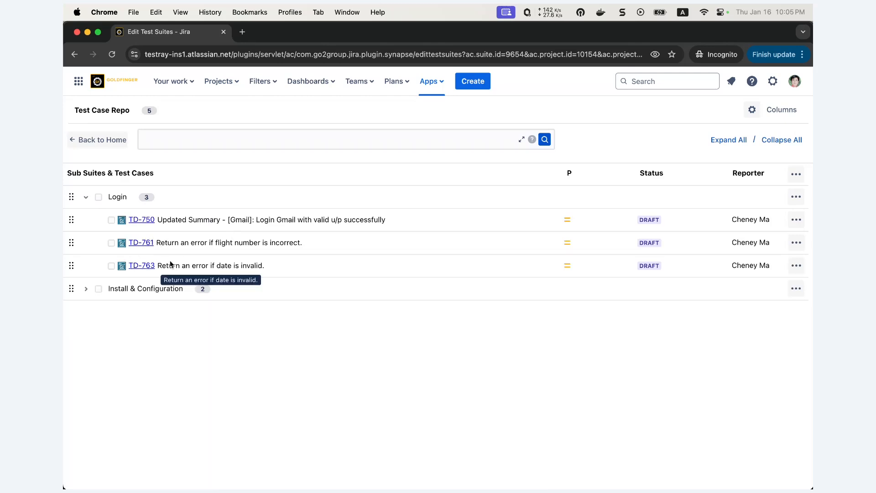
pyautogui.click(111, 243)
pyautogui.click(112, 265)
pyautogui.click(752, 109)
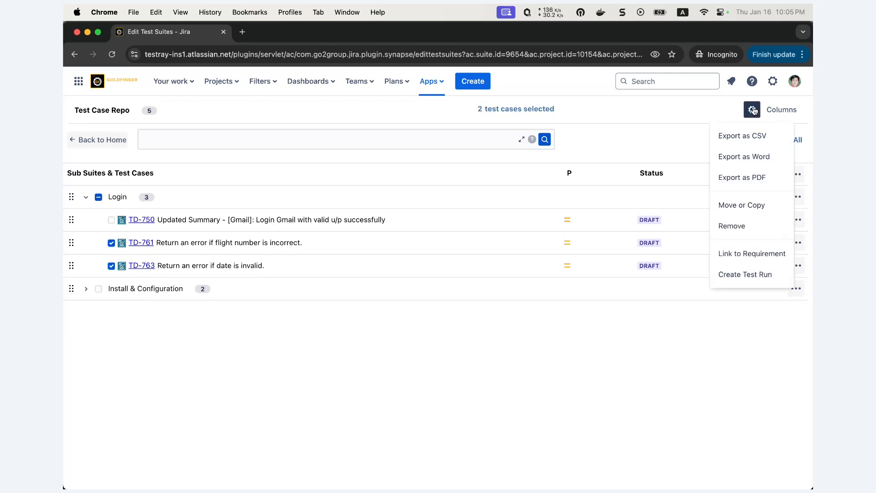
pyautogui.click(747, 226)
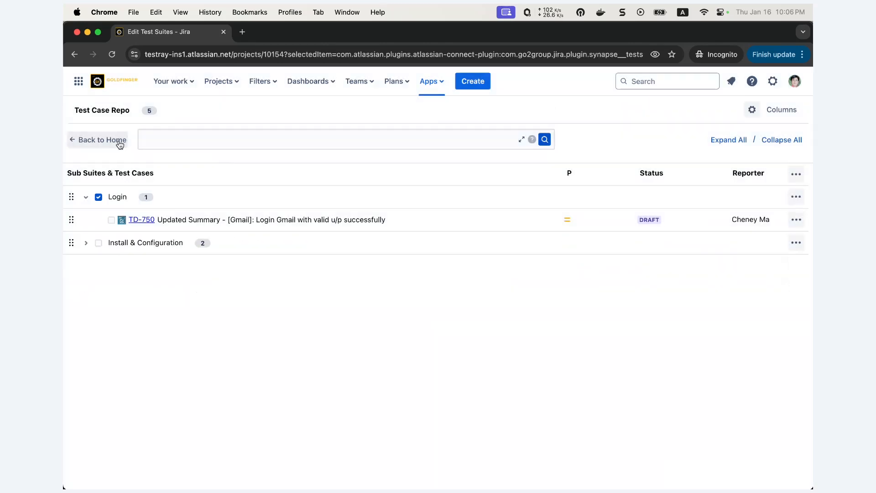
# Step: Reopen the Flight Reservation System suite and expand Search Flights with its Search by flight number and Search by date sub suites
pyautogui.click(117, 140)
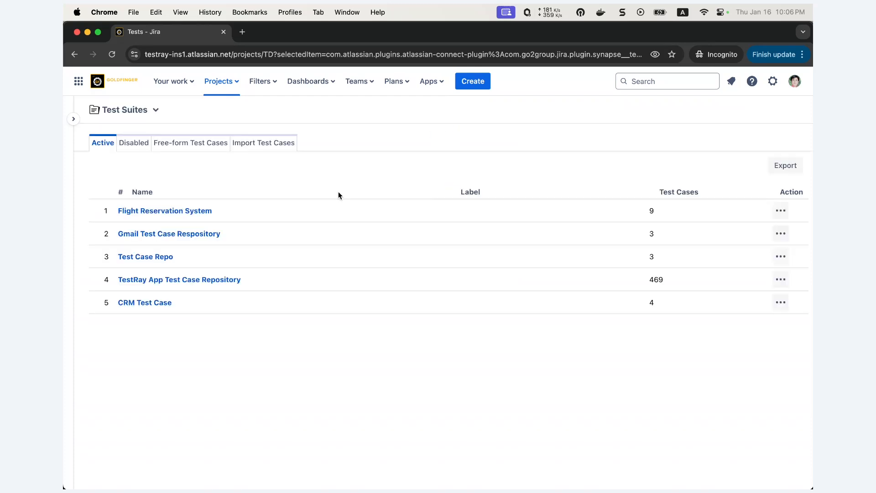
pyautogui.click(205, 210)
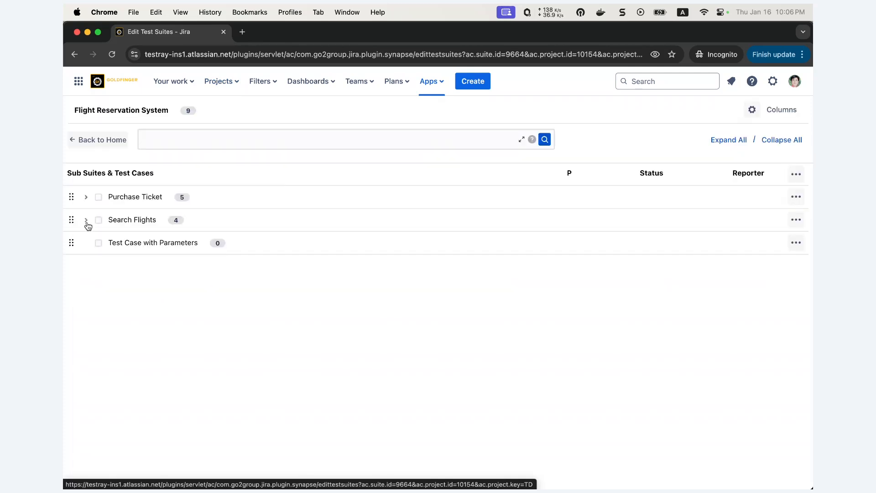
pyautogui.click(87, 220)
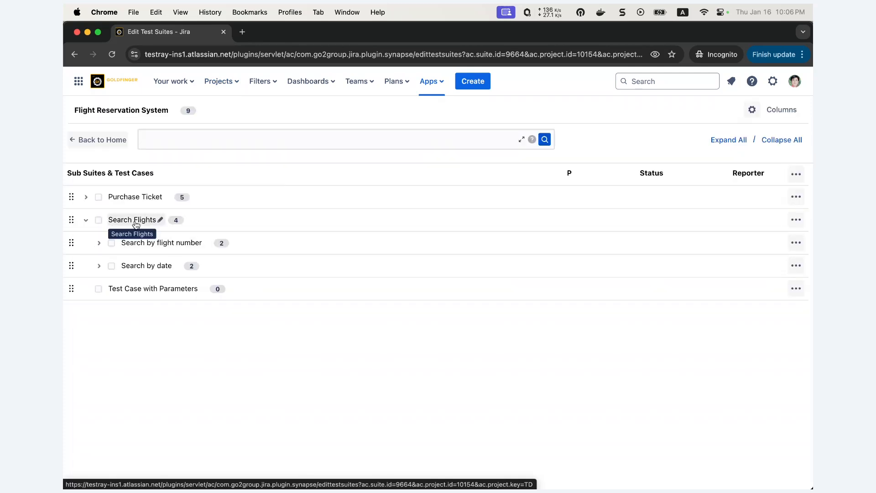
pyautogui.click(98, 243)
pyautogui.click(124, 289)
pyautogui.click(124, 288)
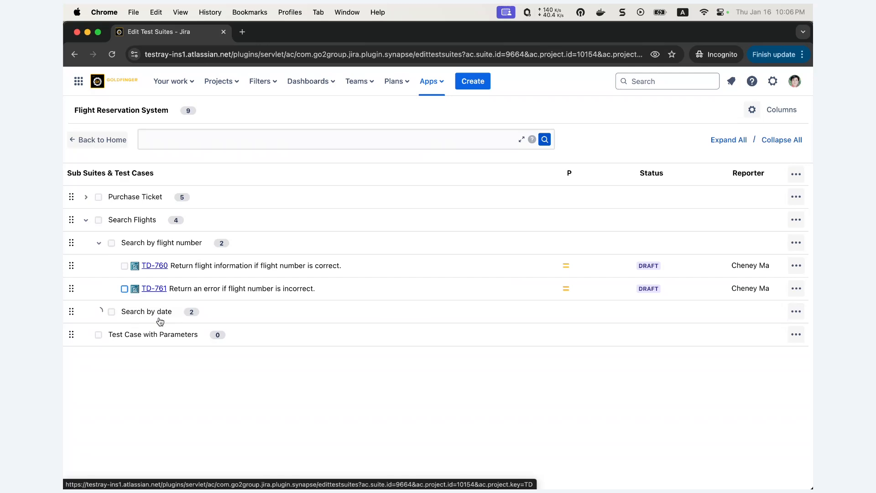
# Step: Move test cases TD-761 and TD-762 into the Purchase Ticket sub suite of Flight Reservation System and expand that sub suite
pyautogui.click(125, 289)
pyautogui.click(126, 335)
pyautogui.click(125, 289)
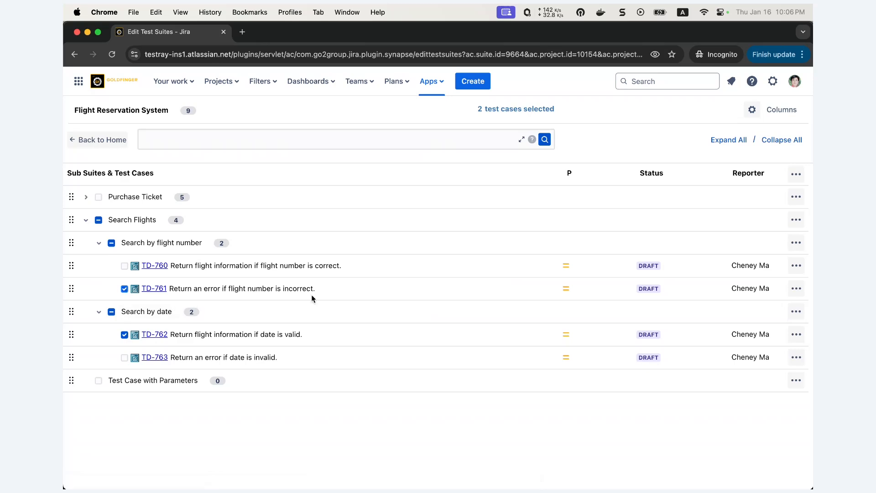
pyautogui.click(751, 110)
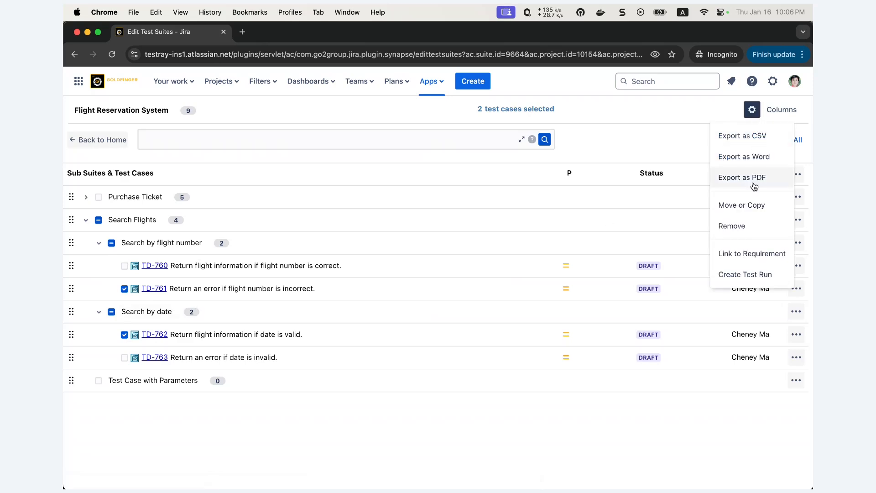
pyautogui.click(752, 205)
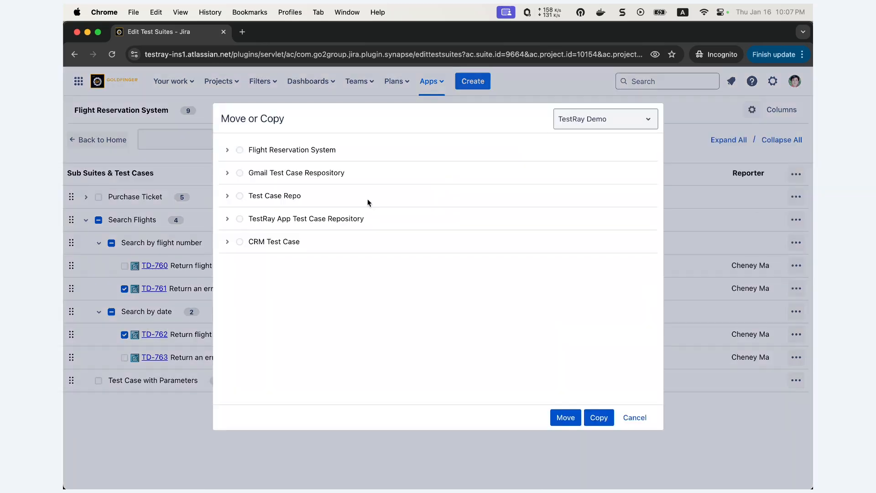
pyautogui.click(227, 151)
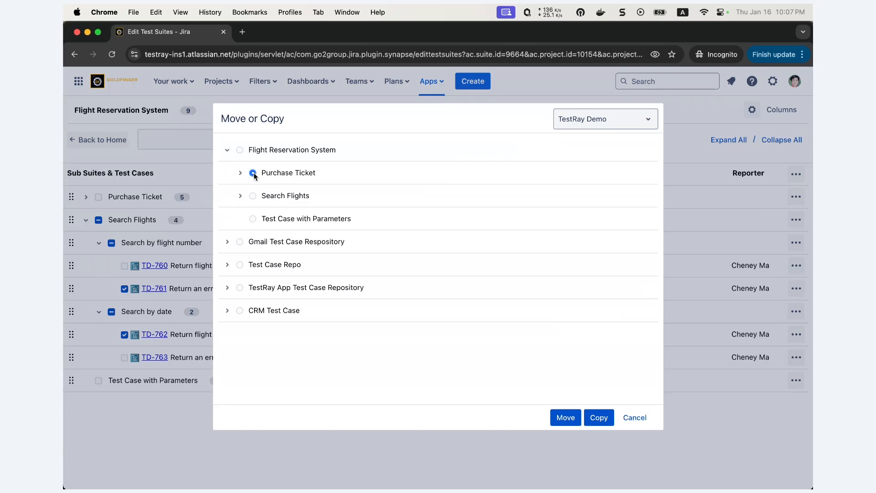
pyautogui.click(566, 417)
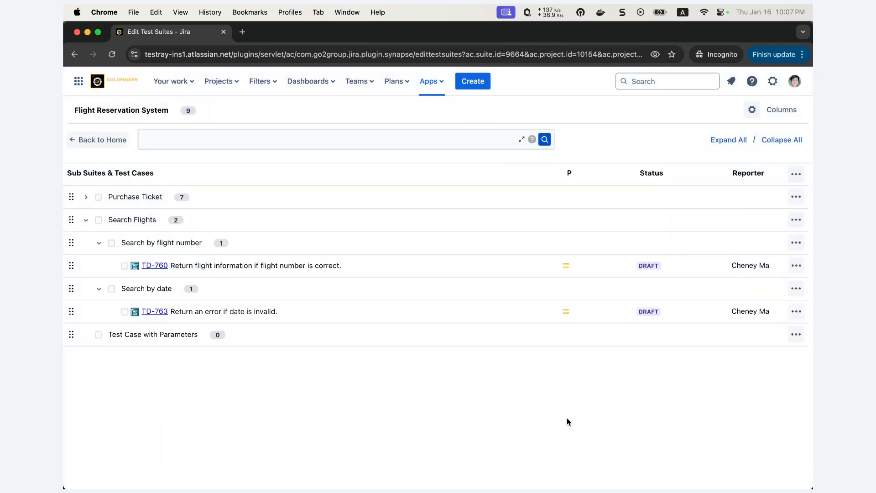
pyautogui.click(184, 200)
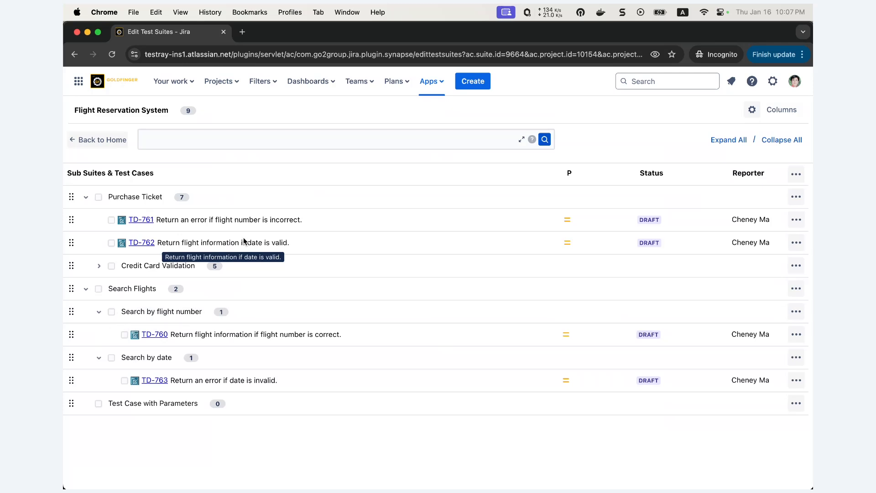
# Step: Move the Search Flights sub suite with its hierarchy into Test Case with Parameters in Flight Reservation System
pyautogui.click(86, 289)
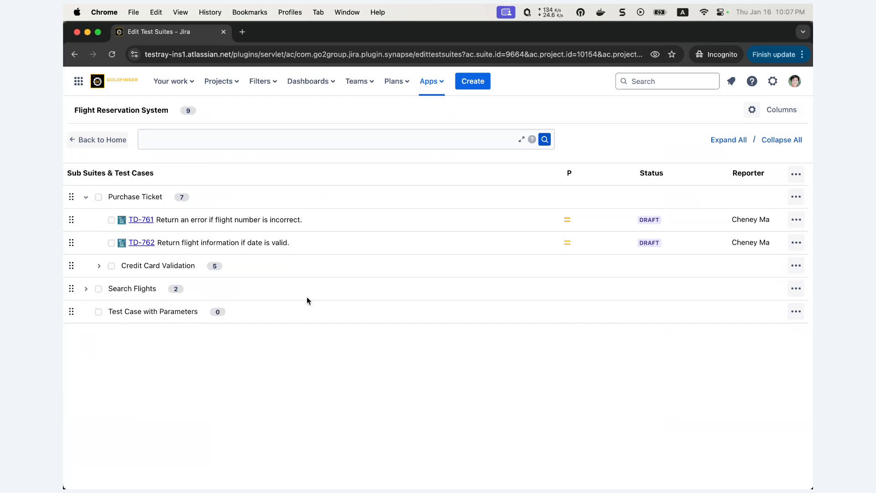
pyautogui.click(86, 290)
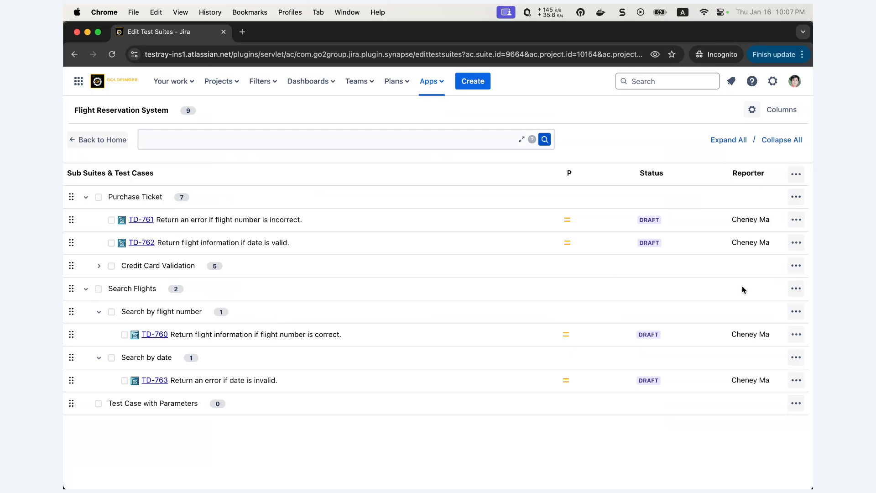
pyautogui.click(801, 289)
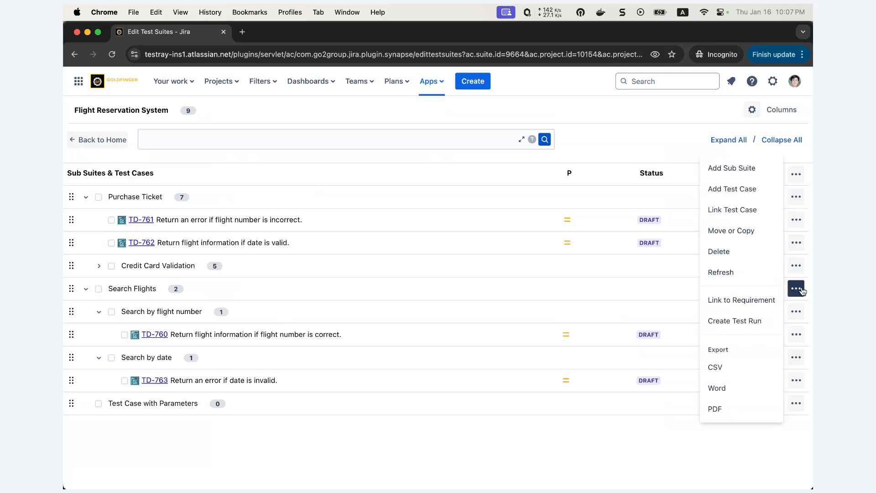
pyautogui.click(753, 235)
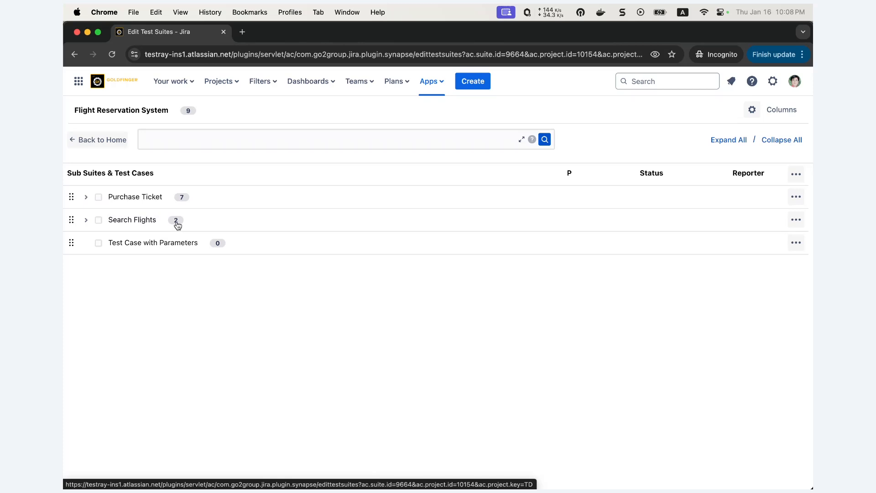
pyautogui.click(796, 219)
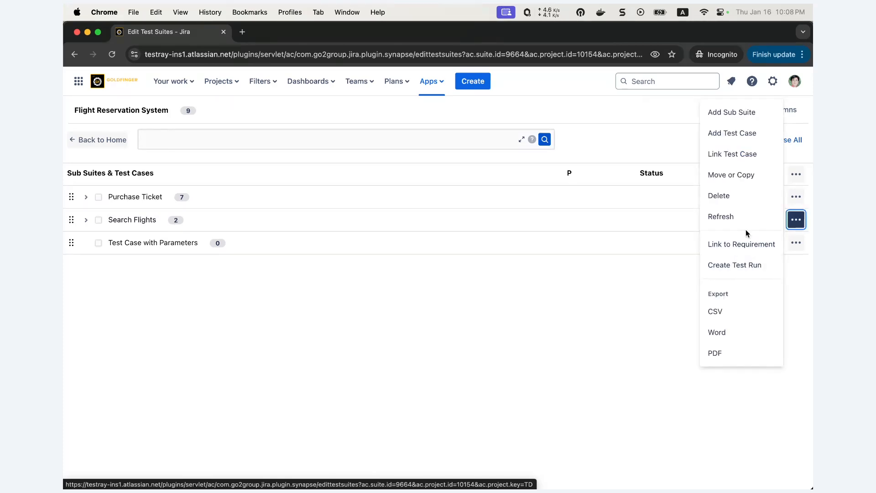
pyautogui.click(743, 177)
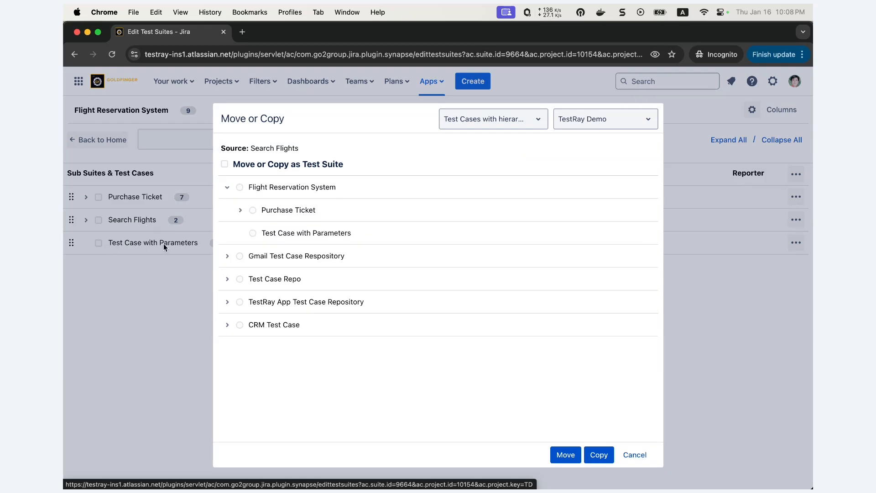
pyautogui.click(253, 233)
pyautogui.click(565, 456)
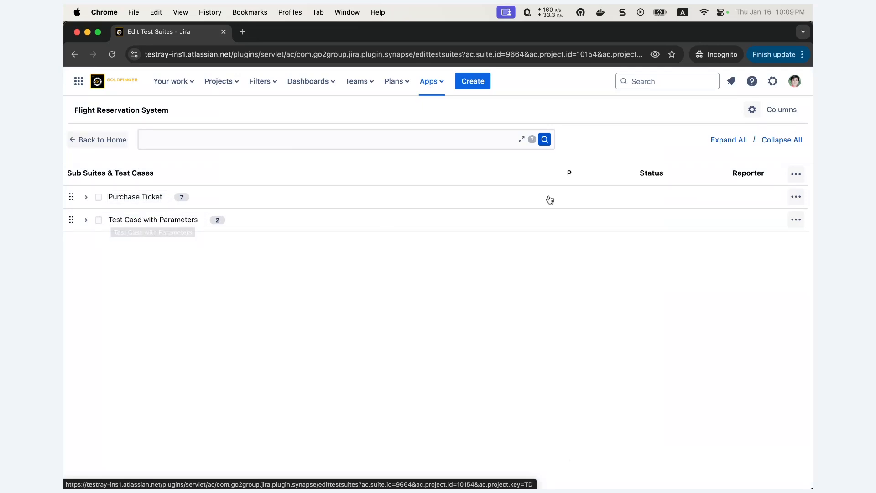
# Step: Expand all sub suites of Flight Reservation System and select test cases TD-756 and TD-757 under Valid Bank
pyautogui.click(732, 144)
pyautogui.scroll(-2, 393, 277)
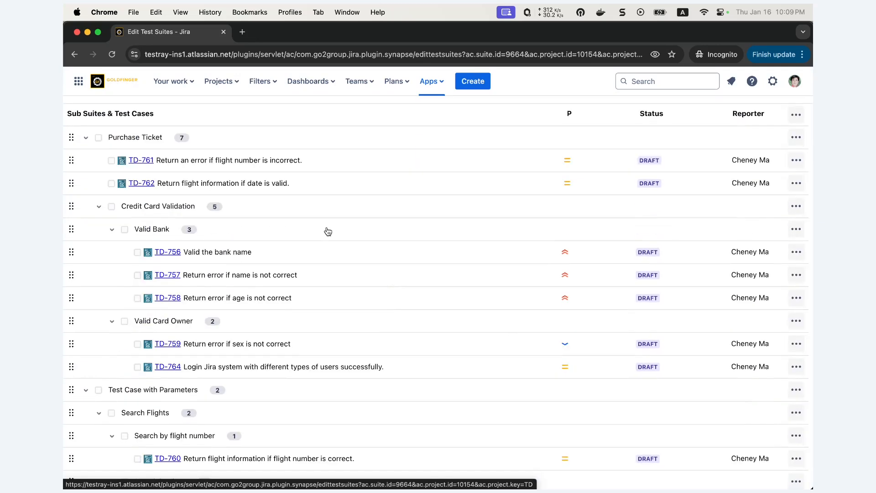
pyautogui.scroll(2, 301, 271)
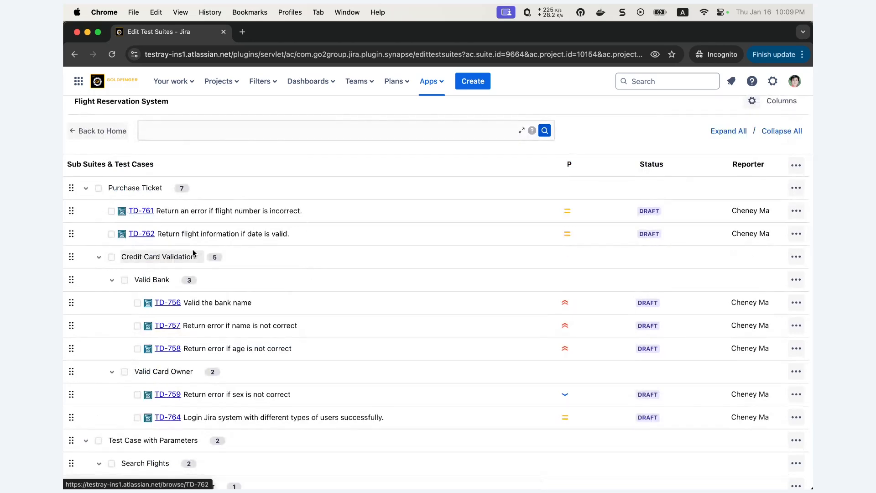
pyautogui.scroll(-3, 281, 233)
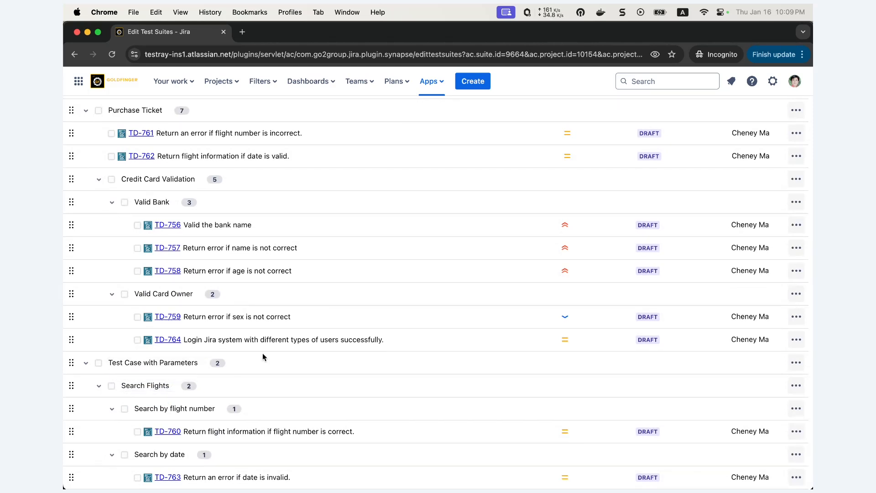
pyautogui.scroll(2, 263, 358)
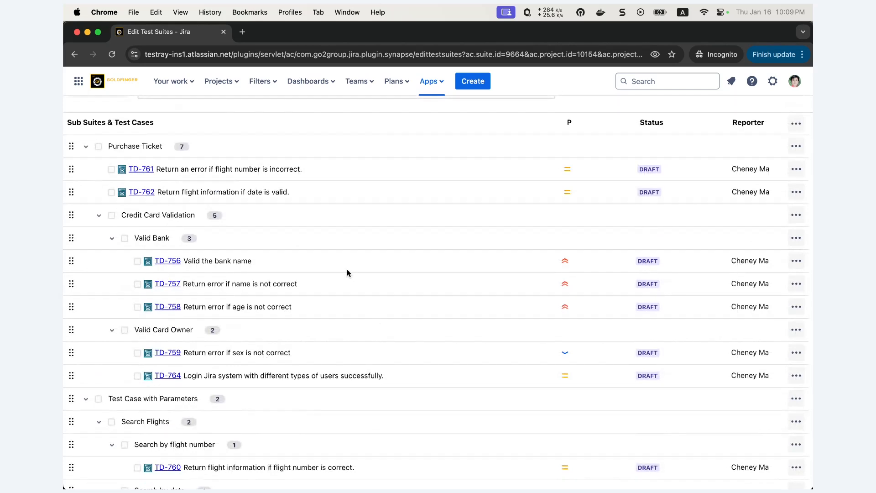
pyautogui.click(138, 261)
pyautogui.click(137, 284)
pyautogui.scroll(3, 158, 141)
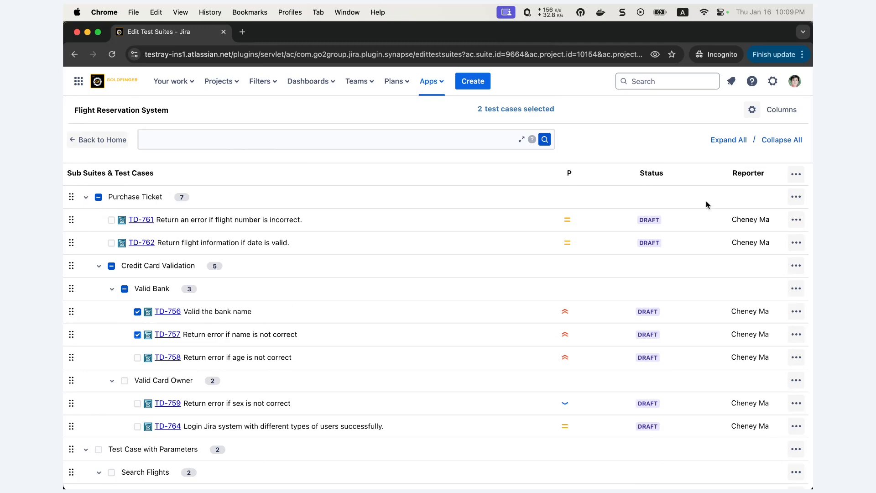
pyautogui.click(751, 110)
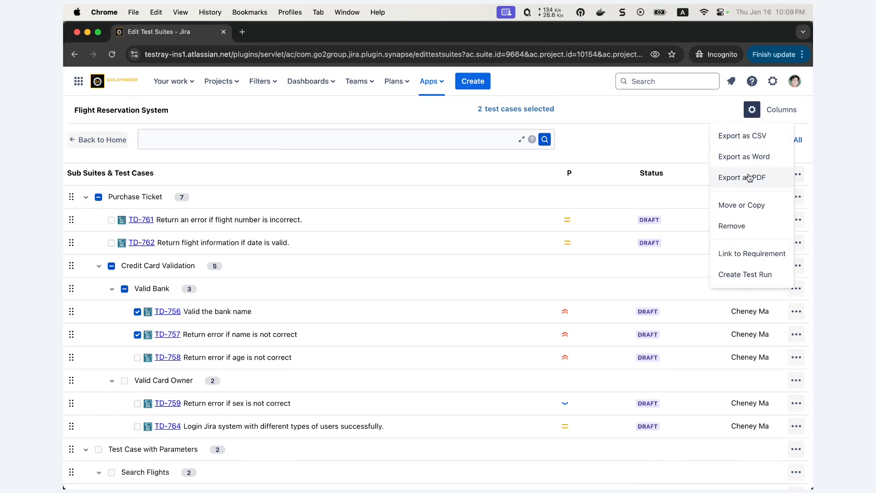
pyautogui.click(741, 206)
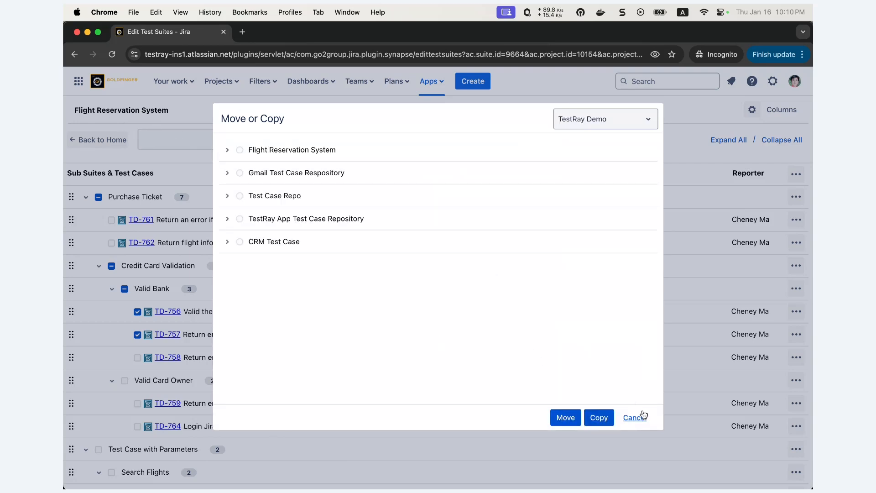
pyautogui.click(635, 418)
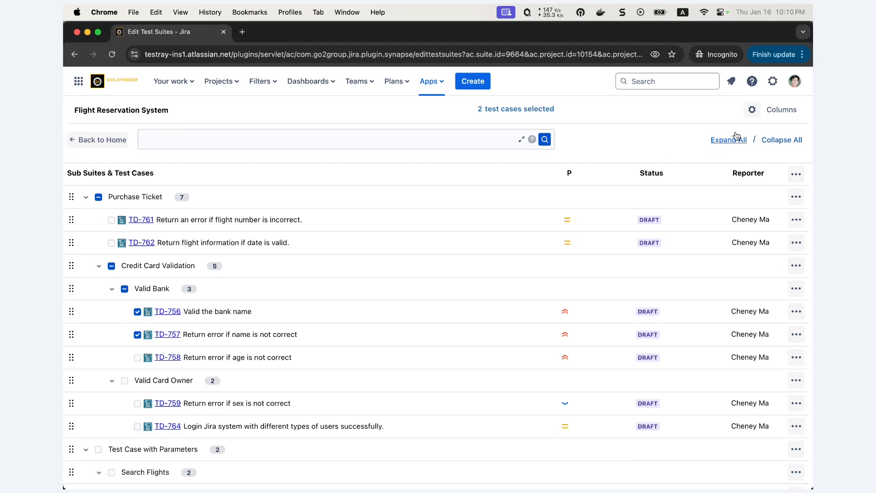
# Step: Copy the selected test cases TD-756 and TD-757 into the Gmail Test Case Respository suite of TestRay Demo
pyautogui.click(752, 109)
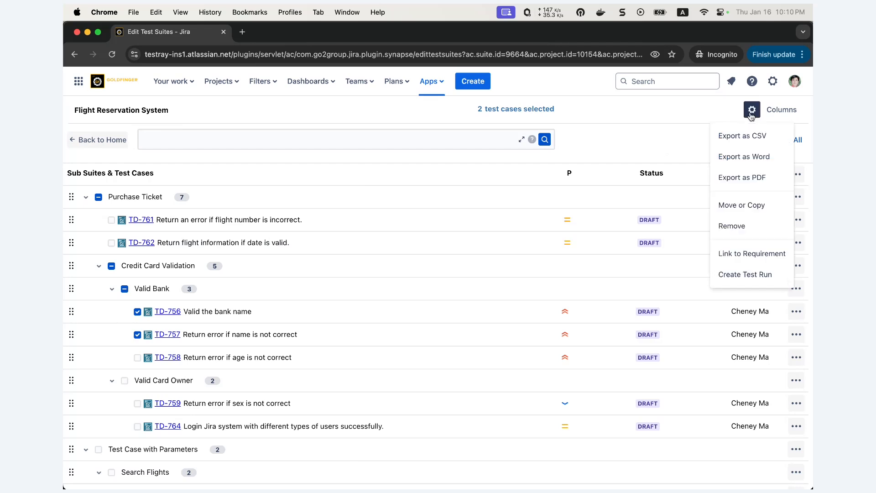
pyautogui.click(741, 205)
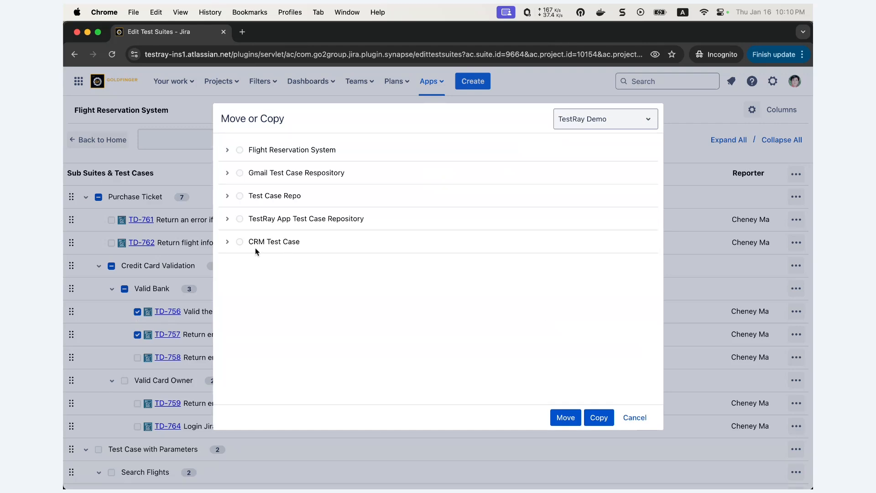
pyautogui.click(240, 173)
pyautogui.click(600, 418)
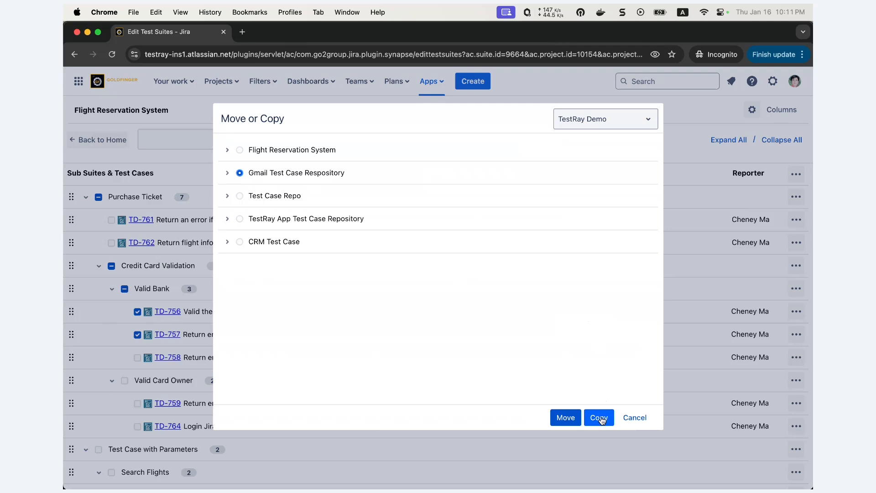
pyautogui.click(598, 418)
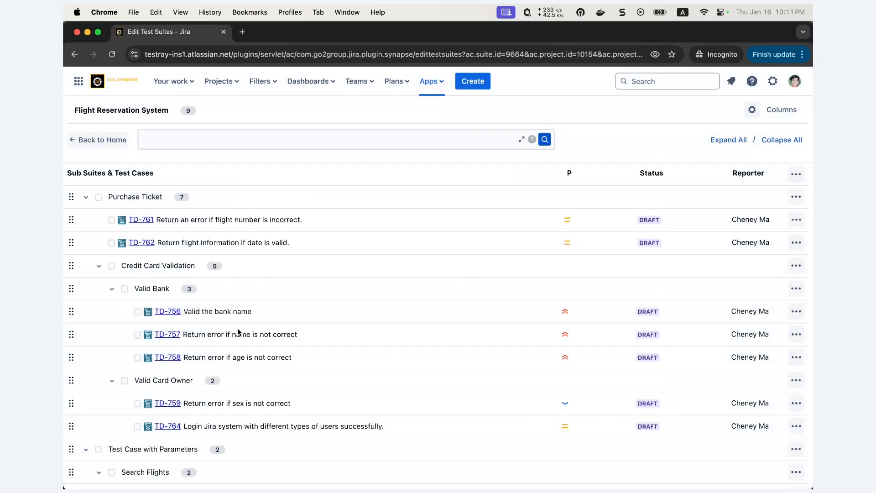
# Step: Open test case TD-756 and examine which test suites it is linked to in its test details
pyautogui.click(171, 312)
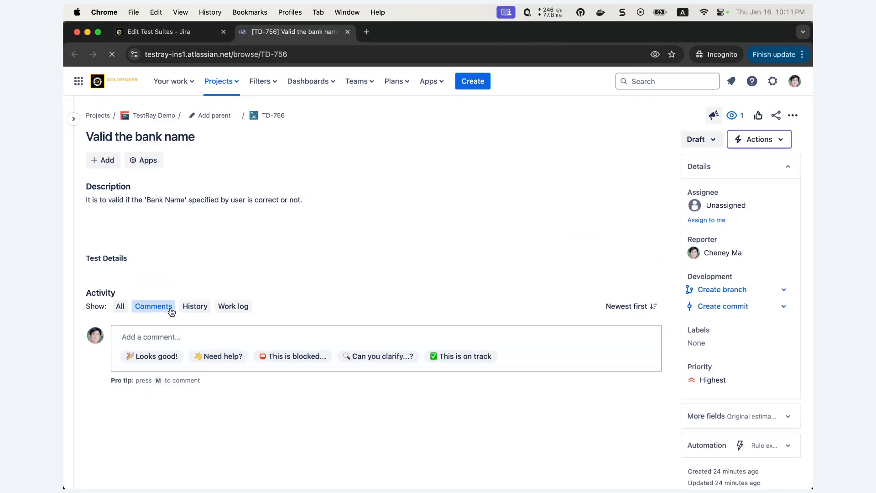
pyautogui.scroll(-3, 171, 307)
pyautogui.click(287, 188)
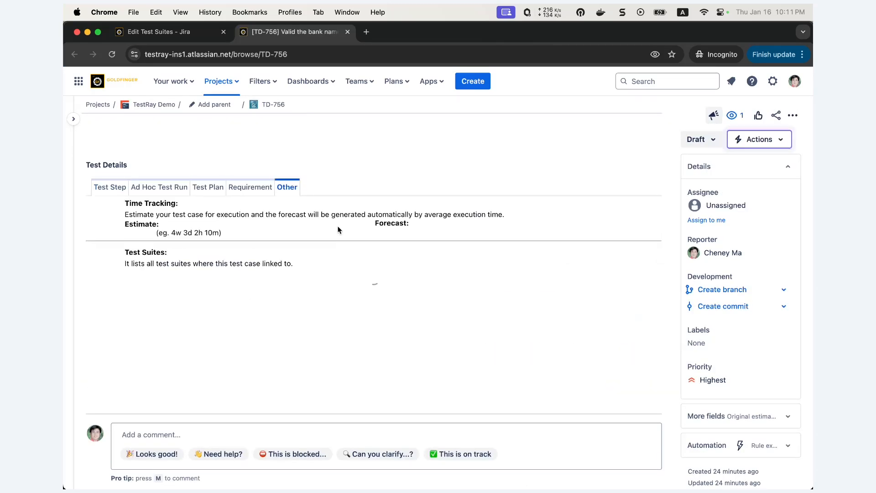
pyautogui.scroll(-1, 326, 348)
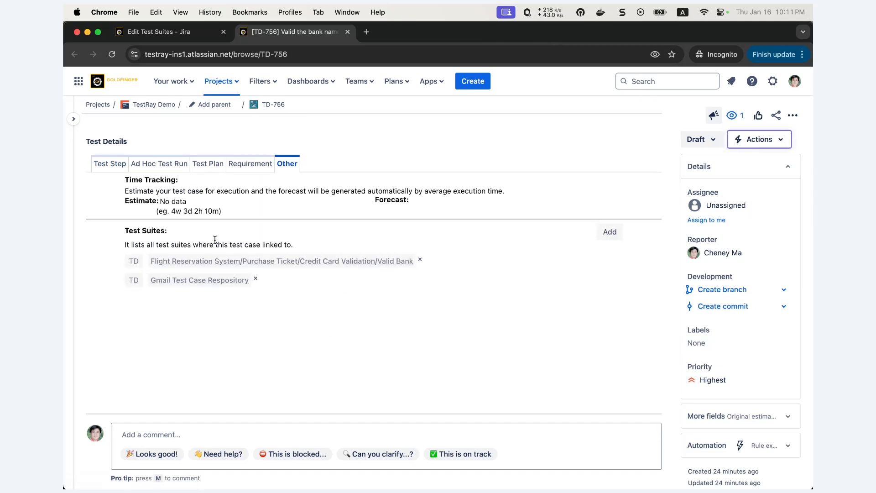
pyautogui.scroll(3, 214, 240)
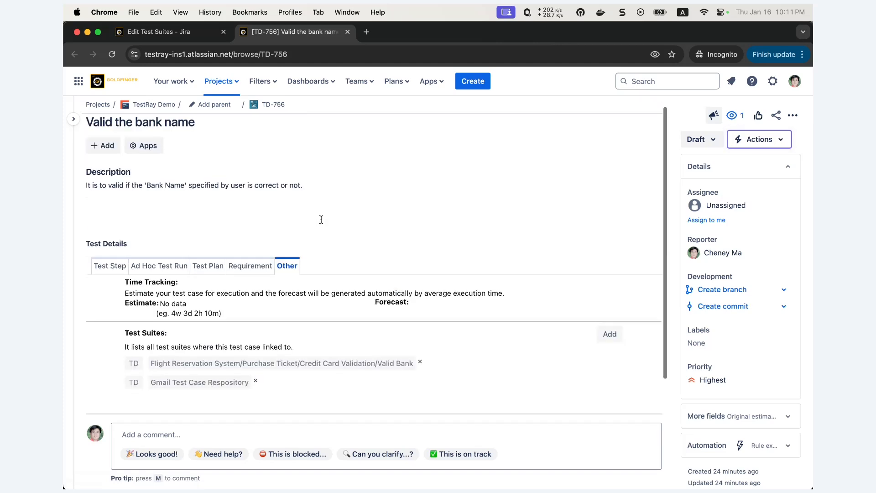
pyautogui.scroll(-2, 322, 256)
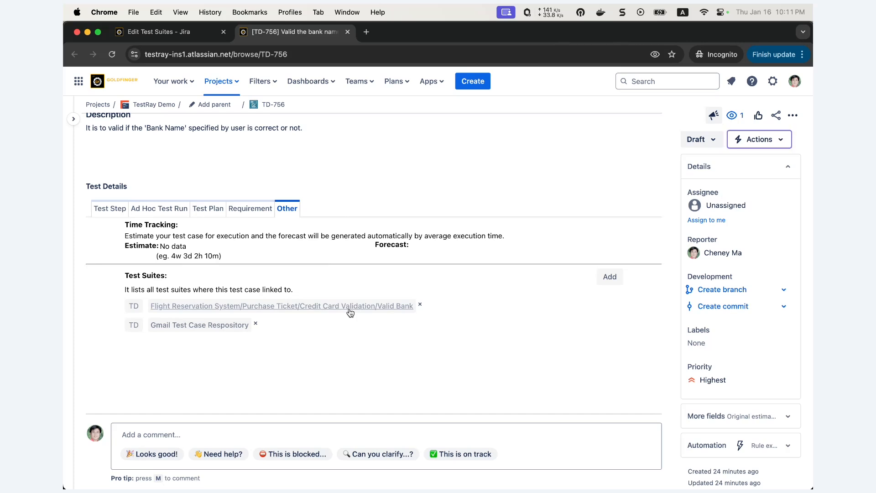
# Step: View the contents of the linked Gmail Test Case Respository suite from TD-756 and close the view
pyautogui.click(193, 329)
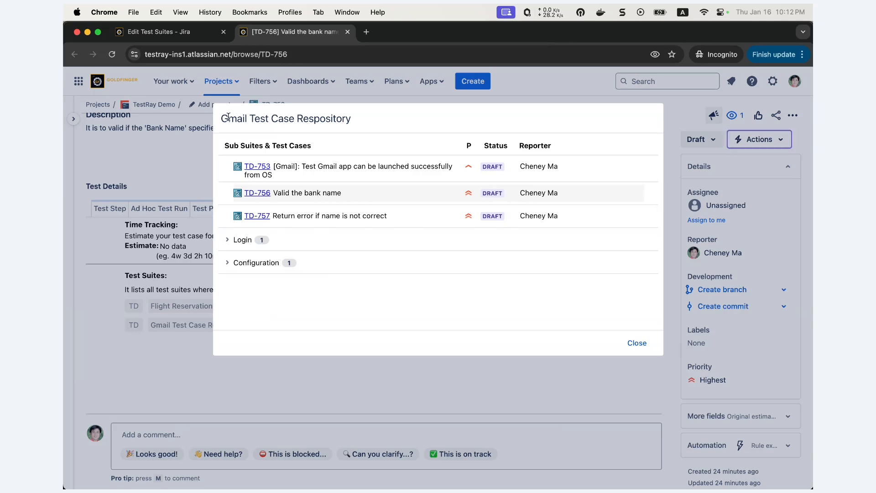
pyautogui.moveTo(221, 118); pyautogui.dragTo(362, 124)
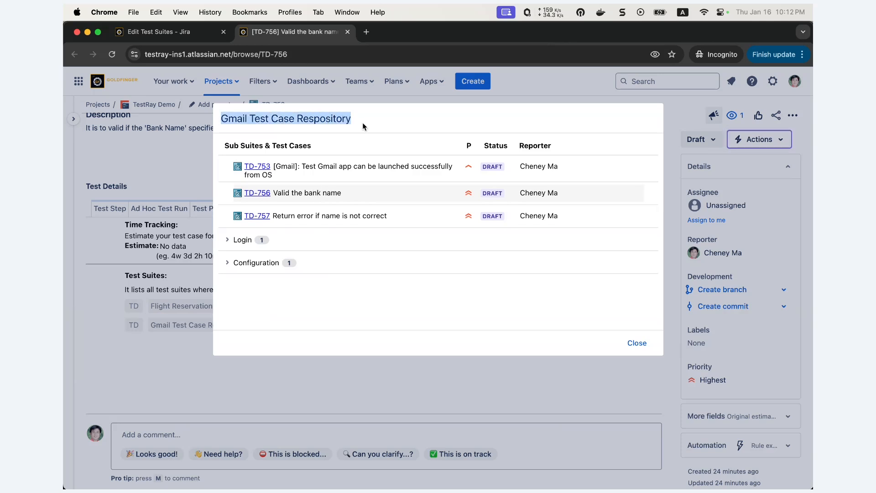
pyautogui.click(636, 343)
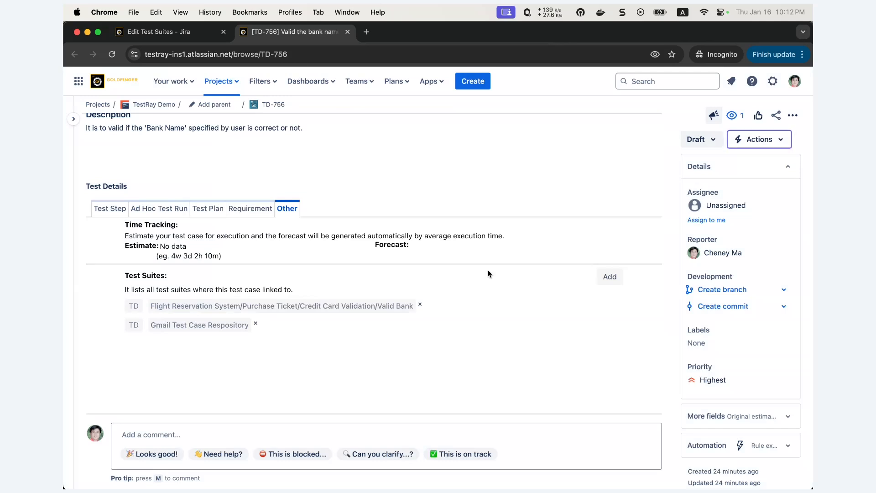
# Step: Create a Test Plan issue in TestRay Demo with the summary Regression Test Plan
pyautogui.click(481, 80)
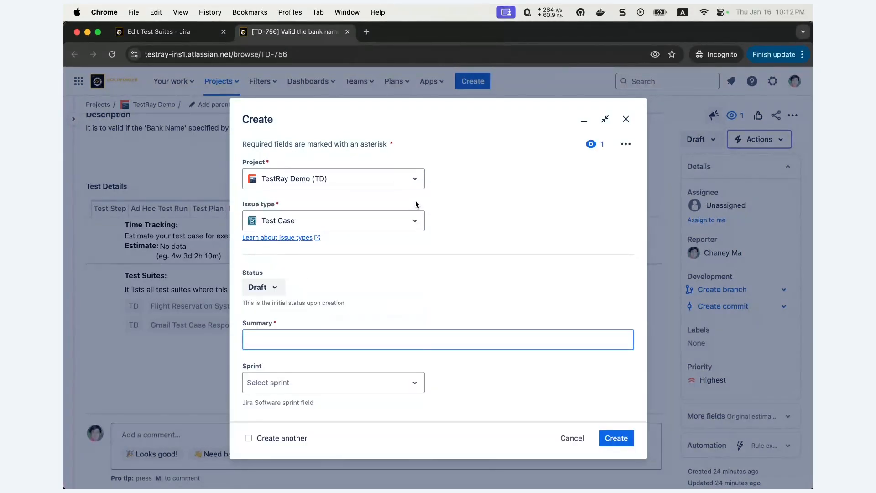
pyautogui.click(405, 218)
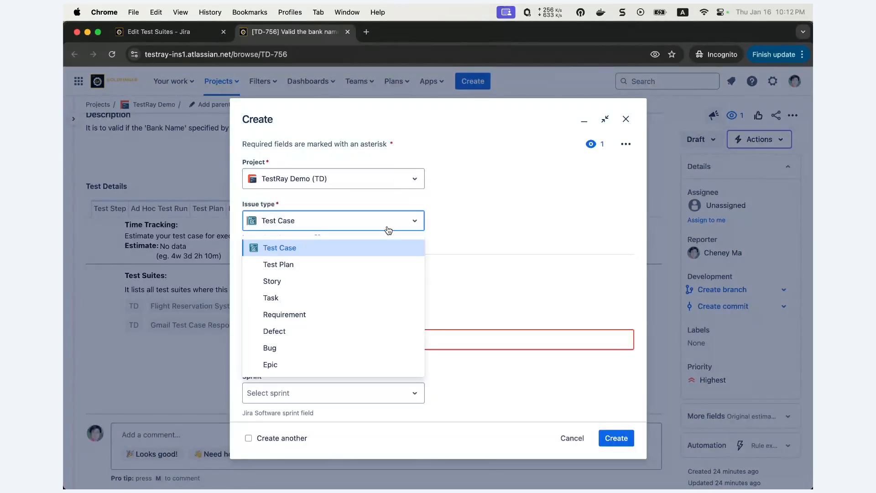
pyautogui.click(343, 264)
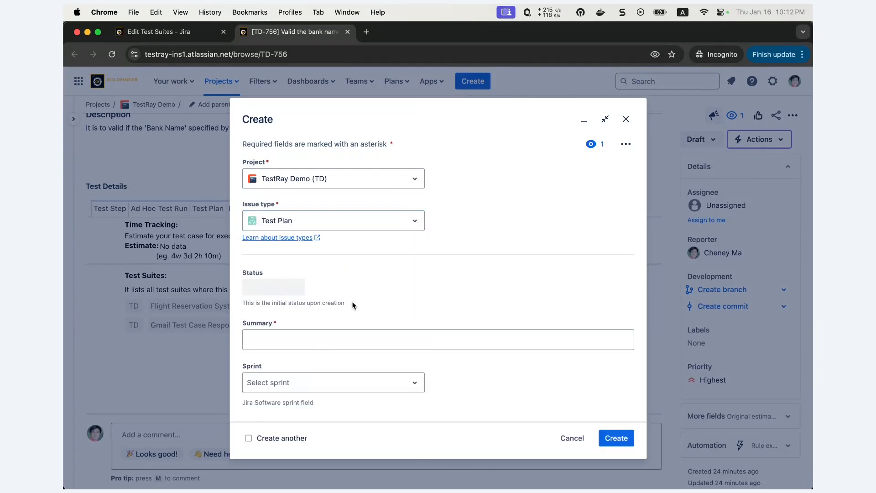
pyautogui.click(322, 344)
pyautogui.write('Regre')
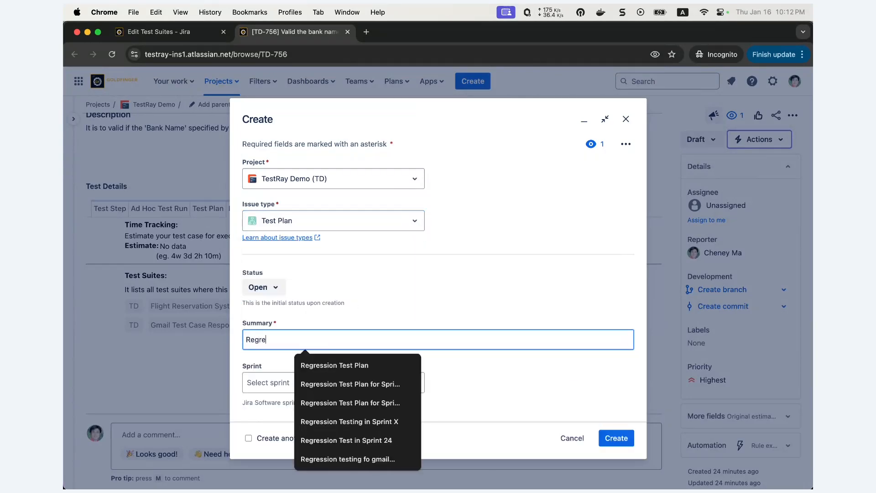
pyautogui.write('ssion Test Plan')
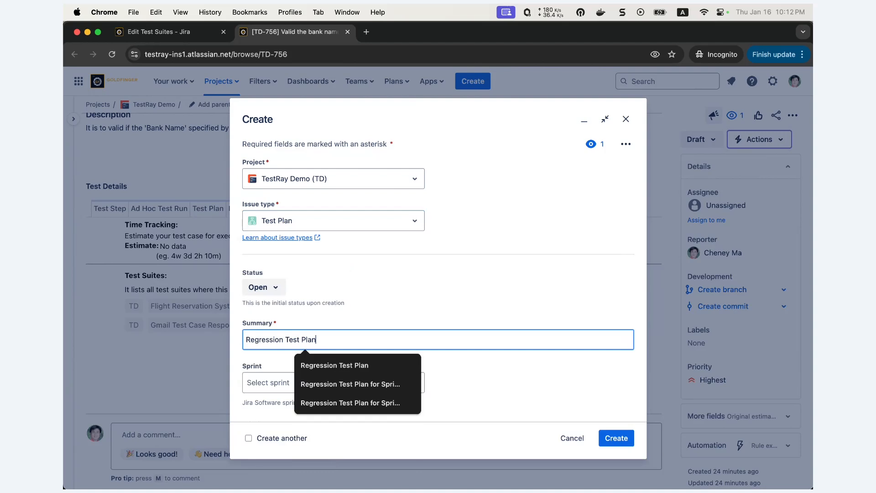
pyautogui.click(615, 438)
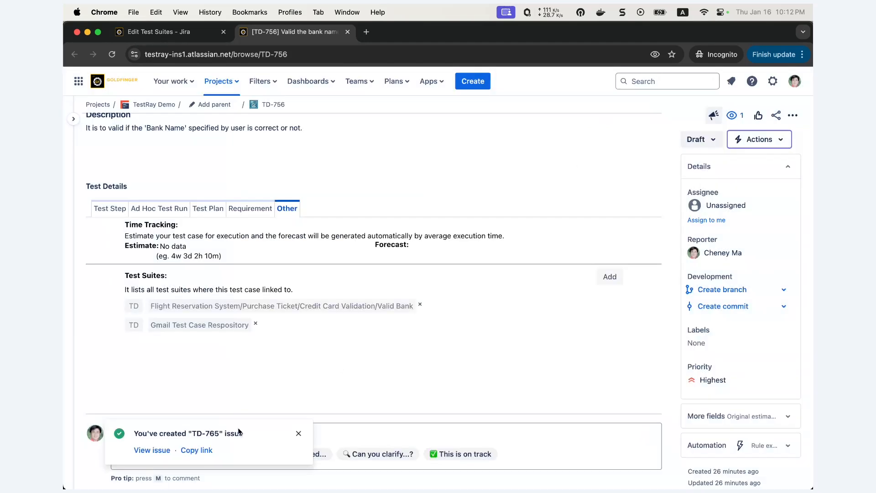
# Step: Open the new Regression Test Plan issue in a new browser tab and add a test cycle named Cycle 1 - Chrome
pyautogui.click(194, 449)
pyautogui.click(365, 32)
pyautogui.press('super+v')
pyautogui.press('Return')
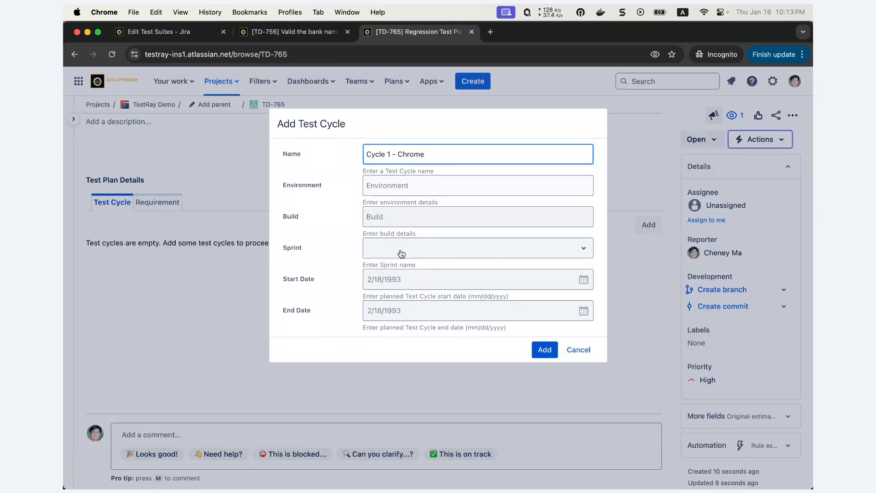
pyautogui.click(545, 354)
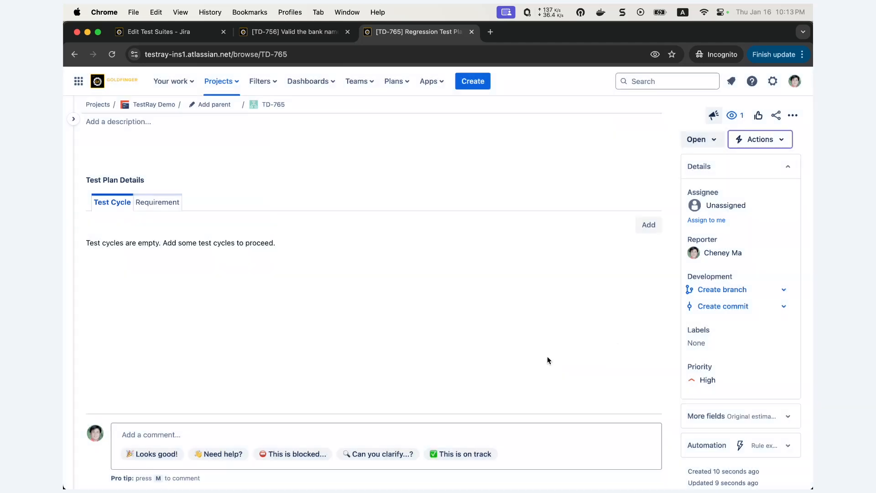
# Step: Edit Cycle 1 - Chrome to include all test cases of the Flight Reservation System suite, and start the cycle
pyautogui.click(655, 279)
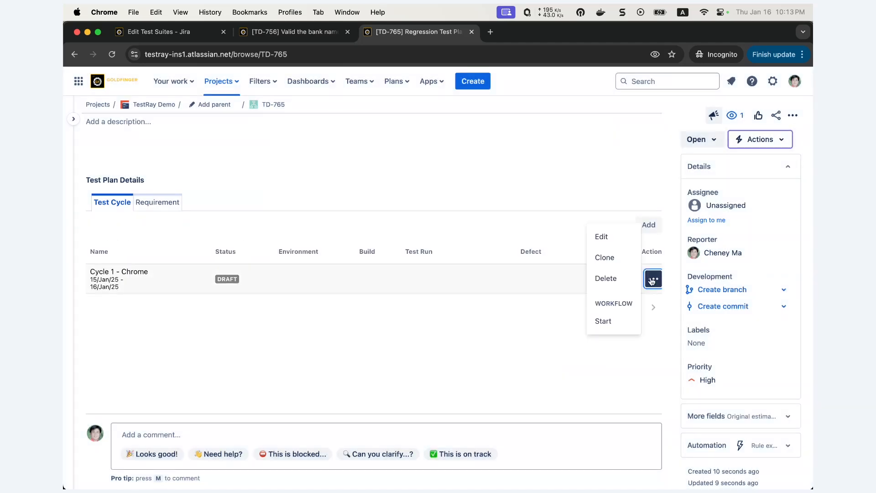
pyautogui.click(617, 236)
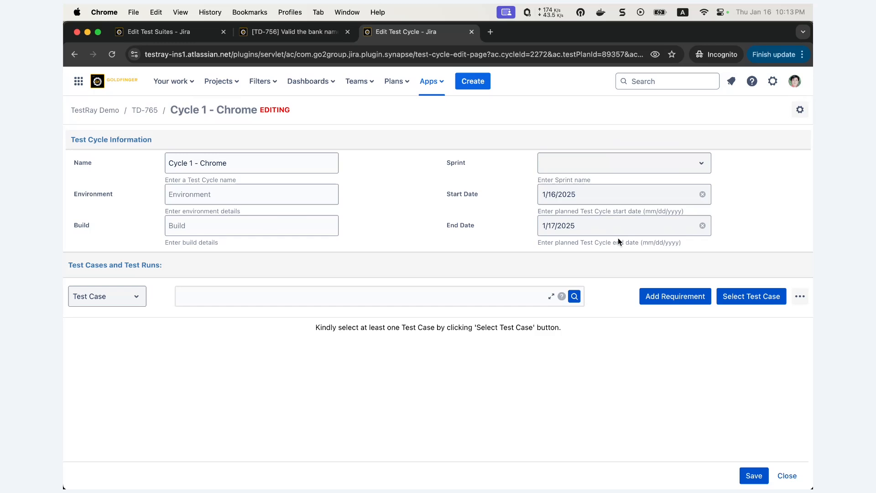
pyautogui.click(749, 298)
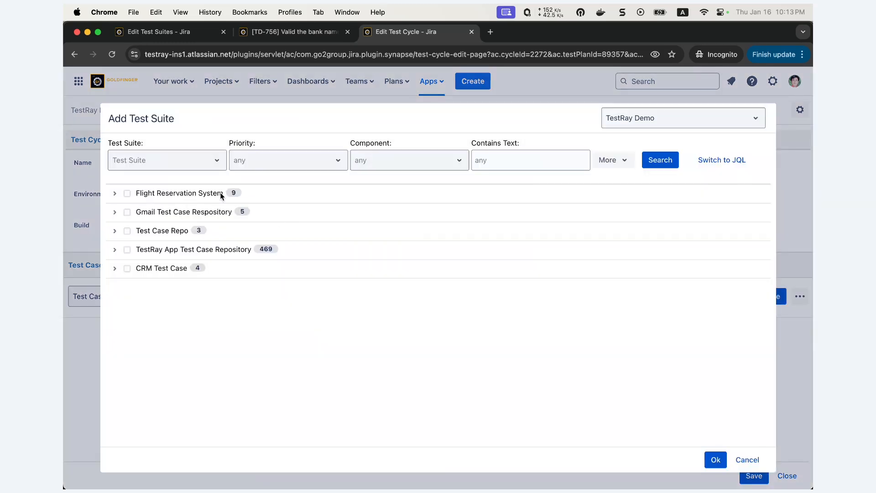
pyautogui.click(115, 194)
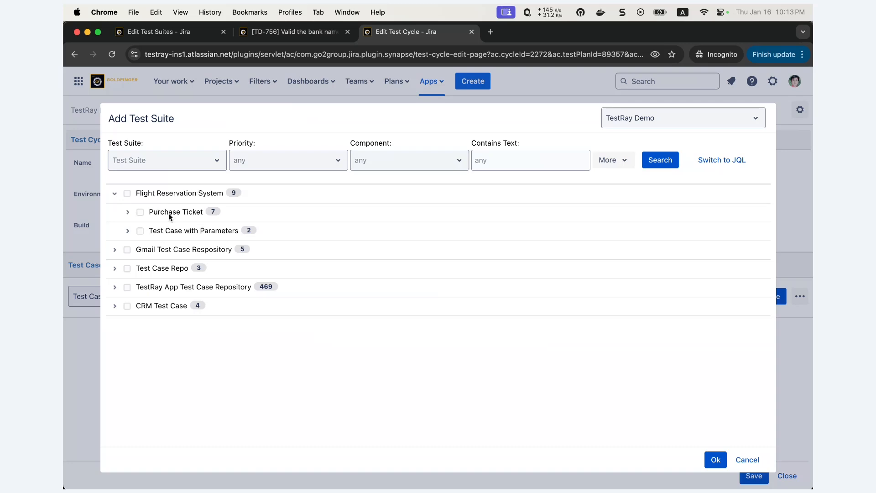
pyautogui.click(130, 194)
pyautogui.click(715, 460)
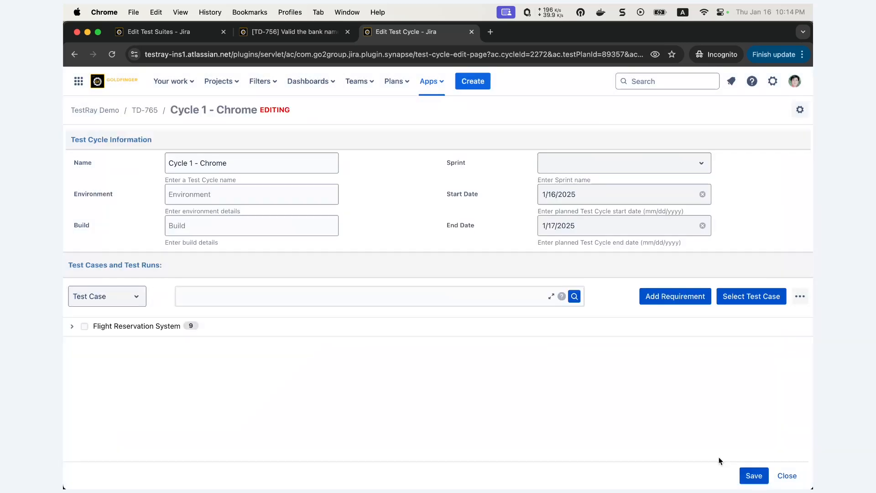
pyautogui.click(799, 114)
pyautogui.click(778, 200)
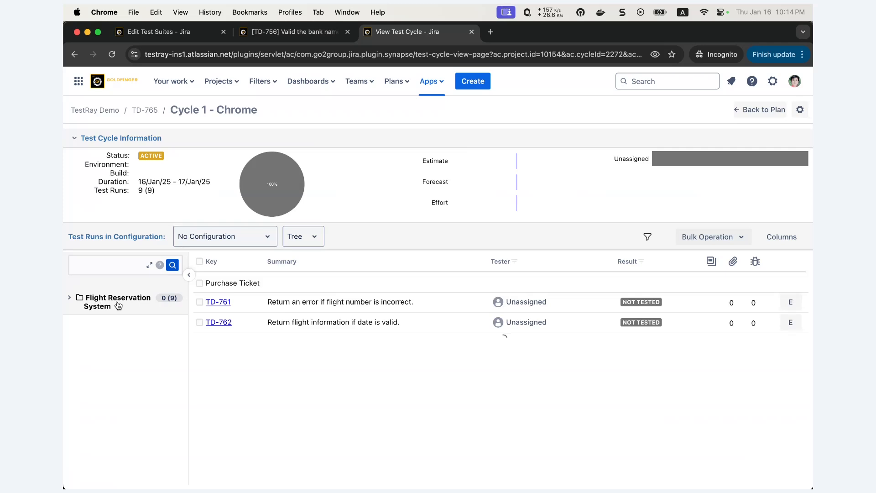
# Step: Place the test cycle's browser tab beside the suite editor and compare the cycle's test run hierarchy with the Flight Reservation System suite structure
pyautogui.moveTo(397, 32); pyautogui.dragTo(273, 31)
pyautogui.click(174, 32)
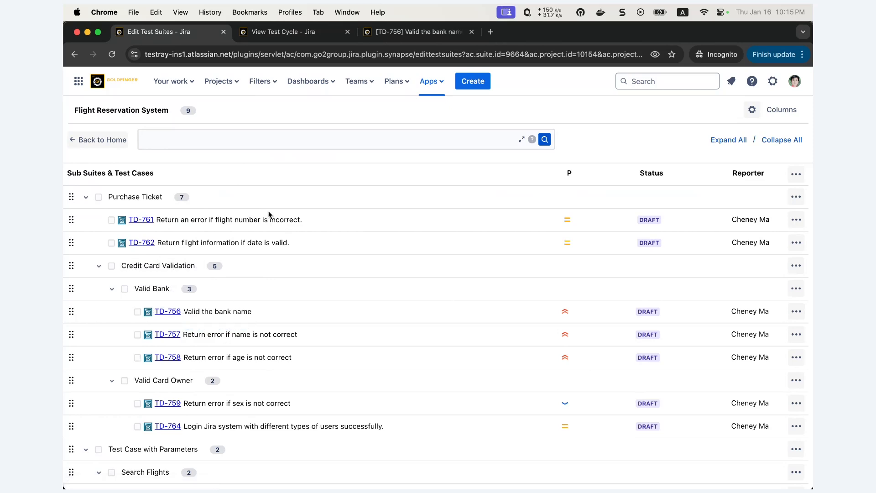
pyautogui.hotkey('ctrl', 'Tab')
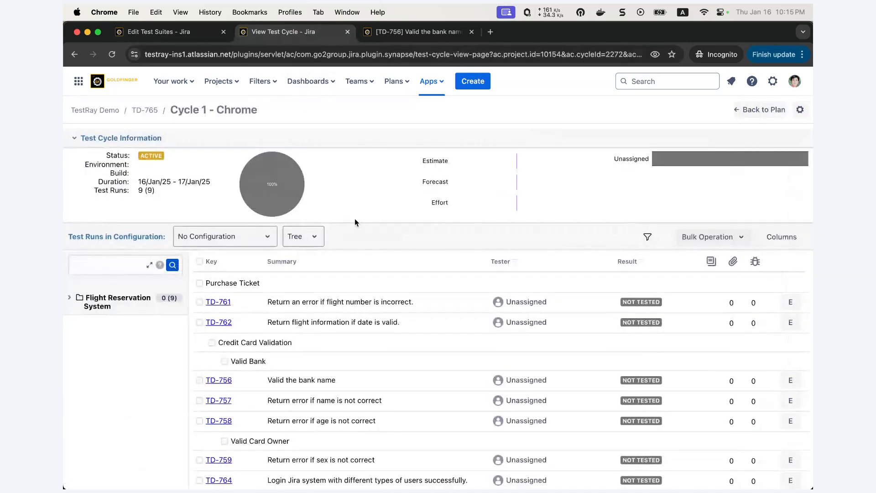
pyautogui.scroll(-3, 355, 218)
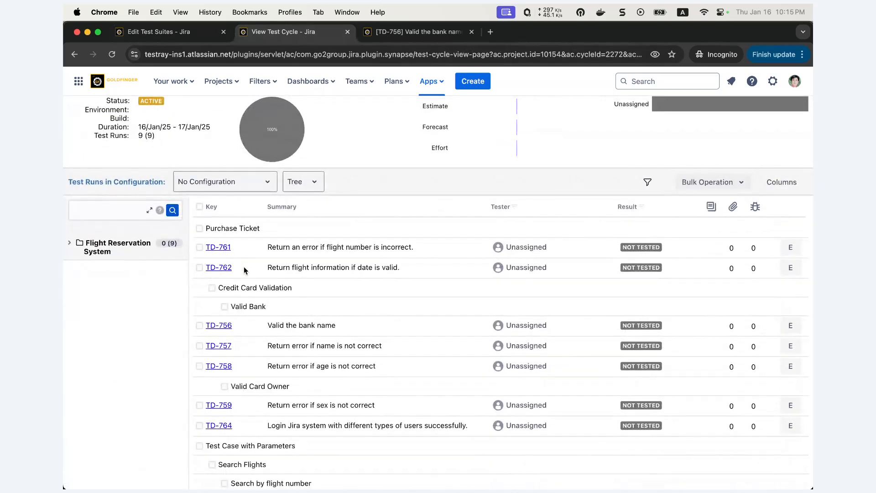
pyautogui.scroll(-2, 239, 264)
pyautogui.moveTo(234, 244); pyautogui.dragTo(253, 263)
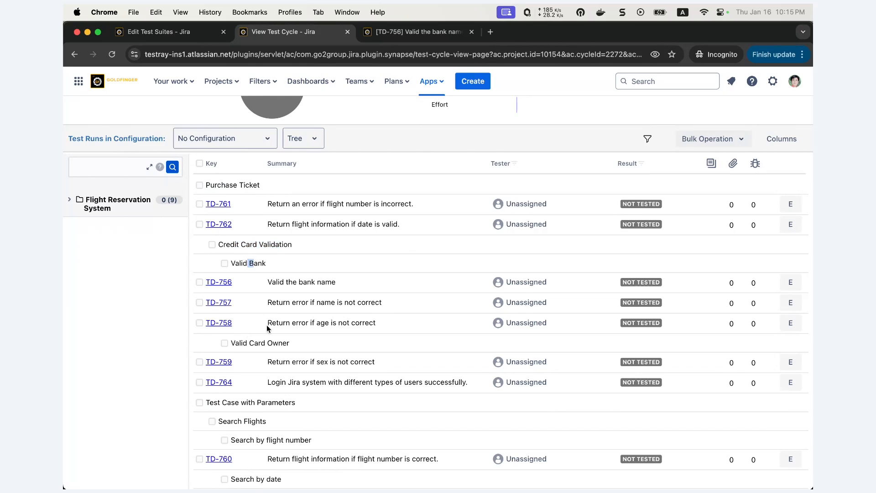
pyautogui.hotkey('ctrl', 'shift', 'Tab')
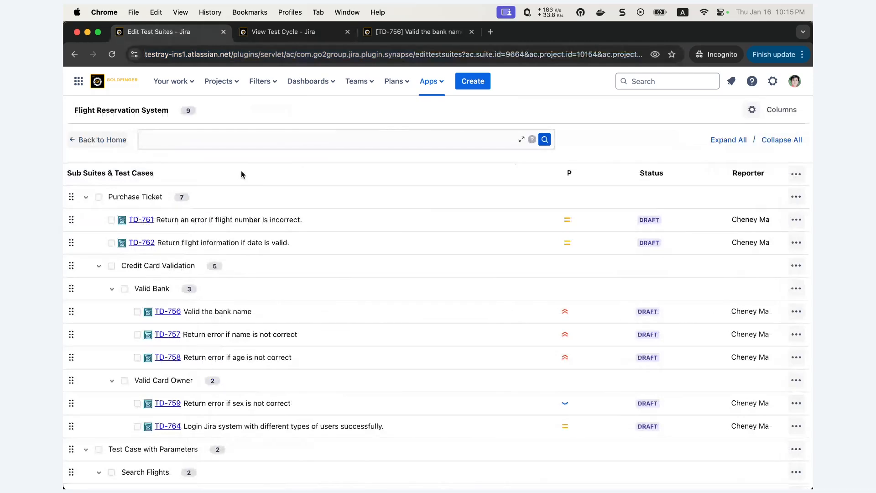
pyautogui.hotkey('ctrl', 'Tab')
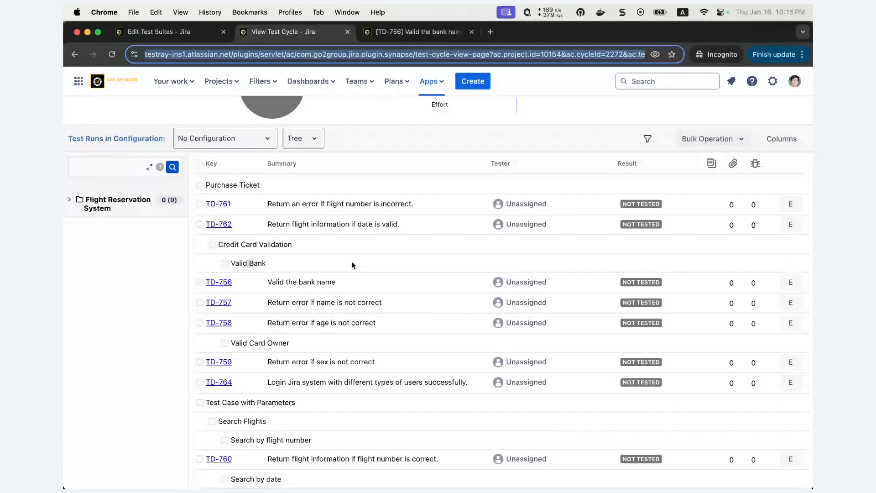
pyautogui.scroll(1, 351, 261)
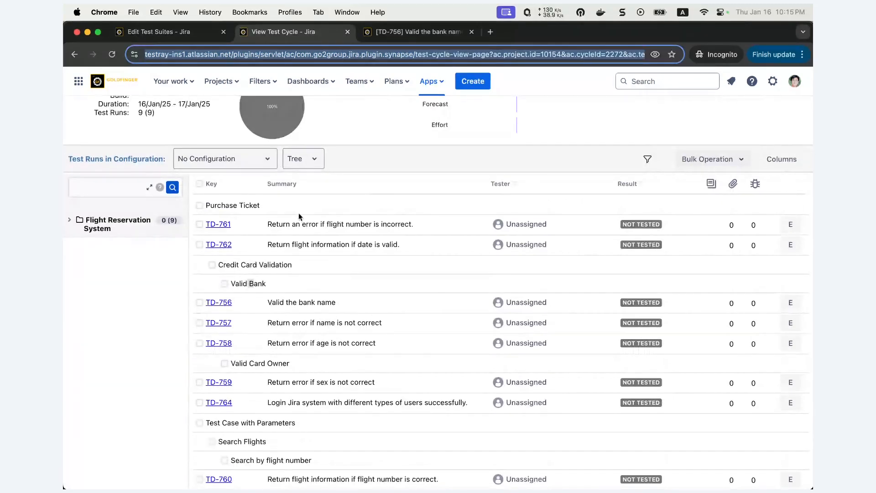
pyautogui.scroll(1, 237, 202)
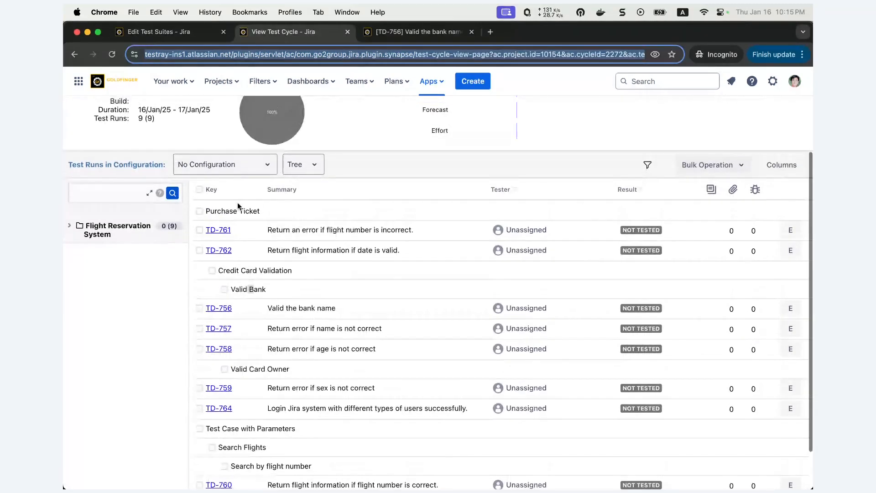
pyautogui.click(237, 202)
pyautogui.scroll(-2, 237, 201)
pyautogui.click(170, 35)
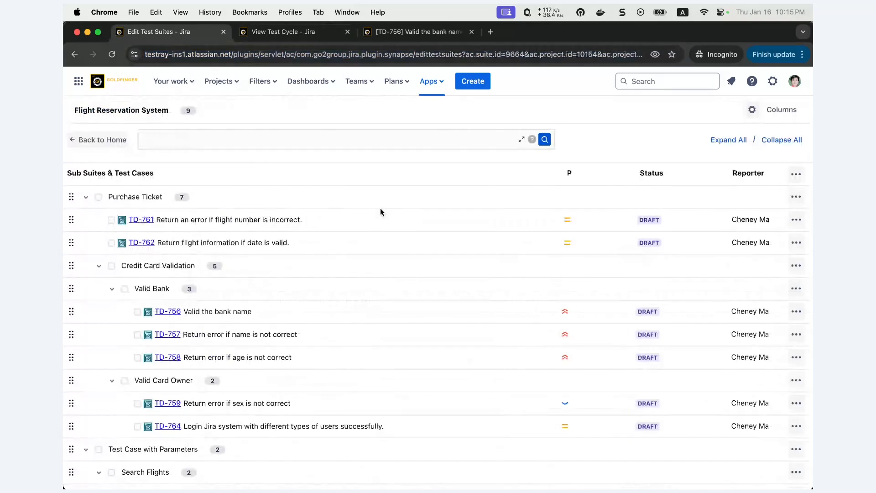